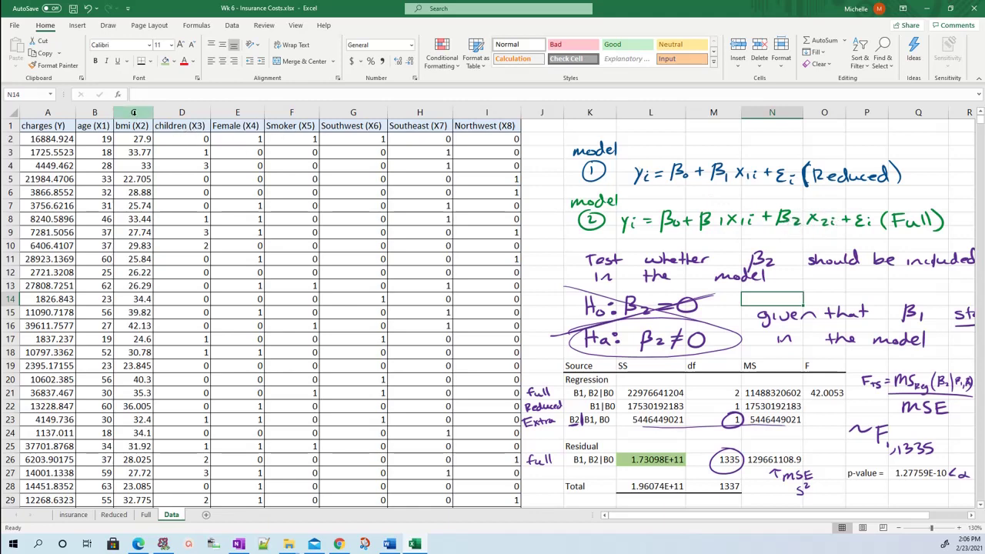
# Select the age (X1), bmi (X2) and children (X3) predictor columns in various combinations.
pyautogui.click(134, 112)
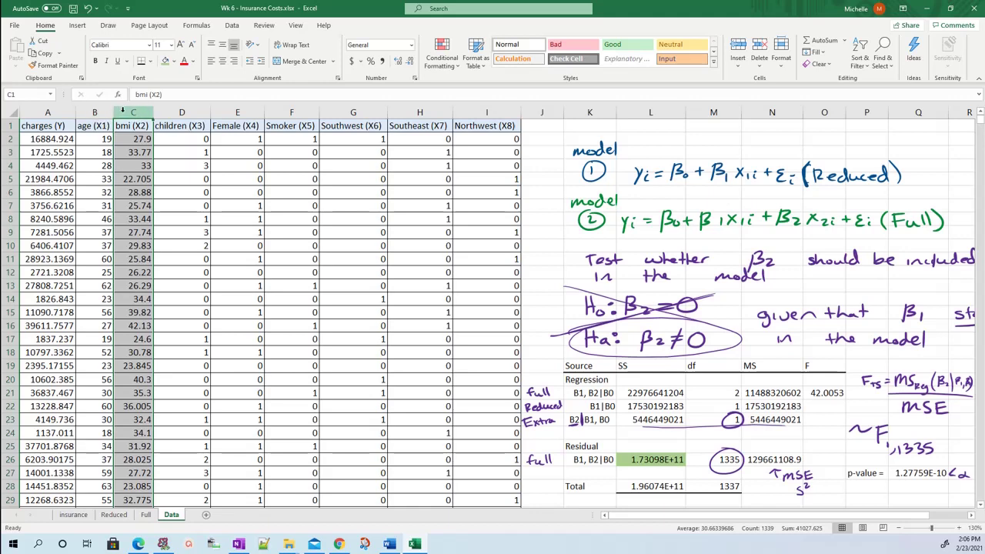
pyautogui.moveTo(124, 113); pyautogui.dragTo(105, 110)
pyautogui.click(106, 113)
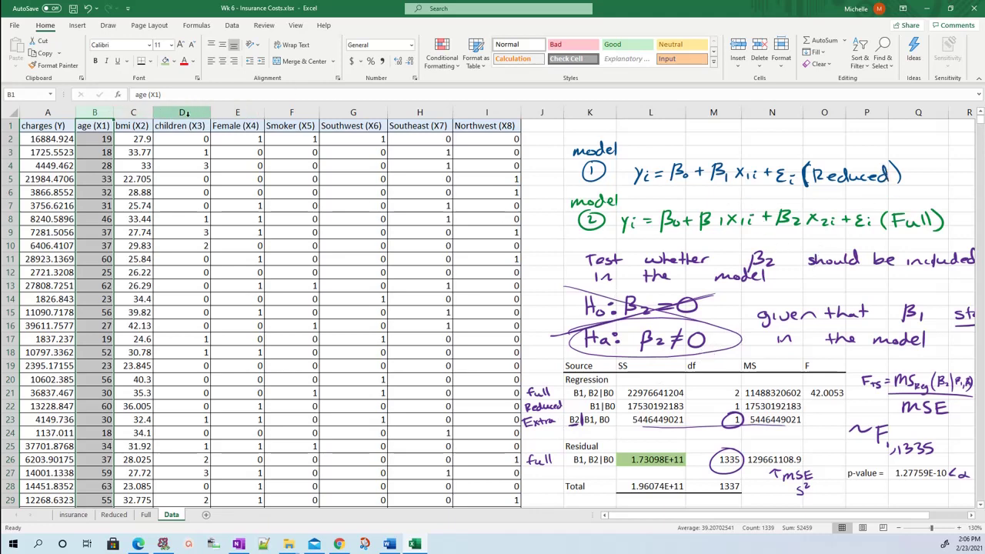
pyautogui.click(159, 116)
pyautogui.moveTo(160, 116)
pyautogui.mouseDown()
pyautogui.moveTo(92, 113)
pyautogui.moveTo(142, 115)
pyautogui.mouseUp()
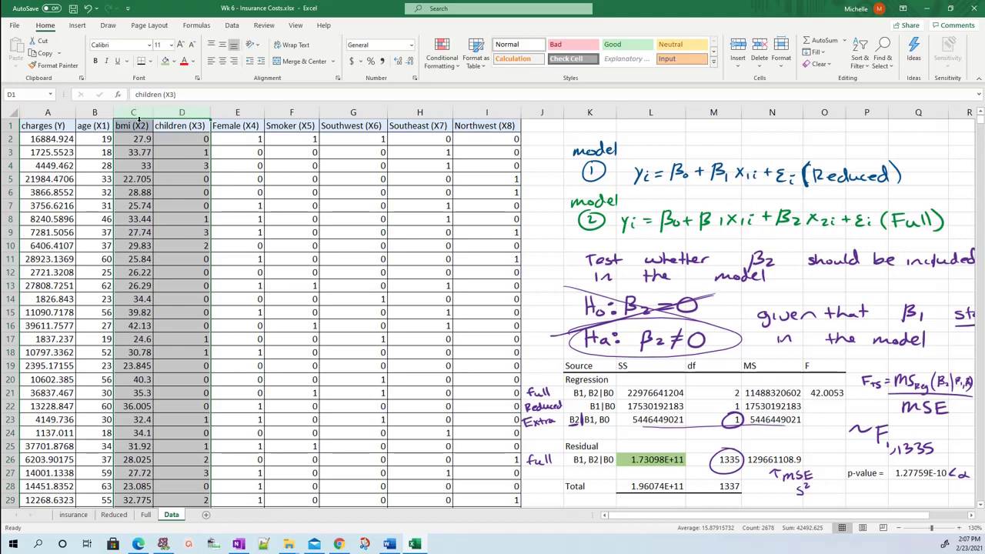
pyautogui.click(95, 114)
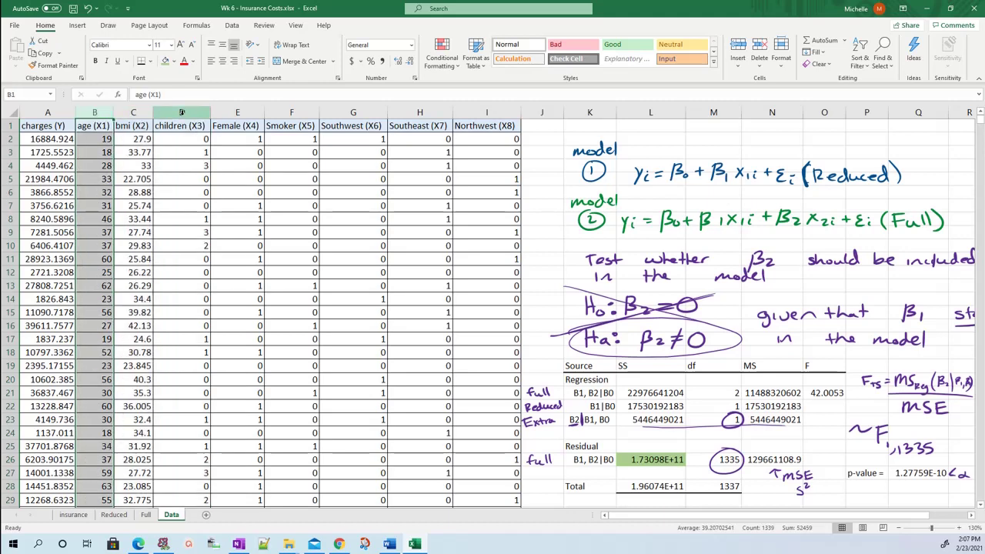
pyautogui.keyDown('shift'); pyautogui.click(178, 112); pyautogui.keyUp('shift')
pyautogui.click(94, 113)
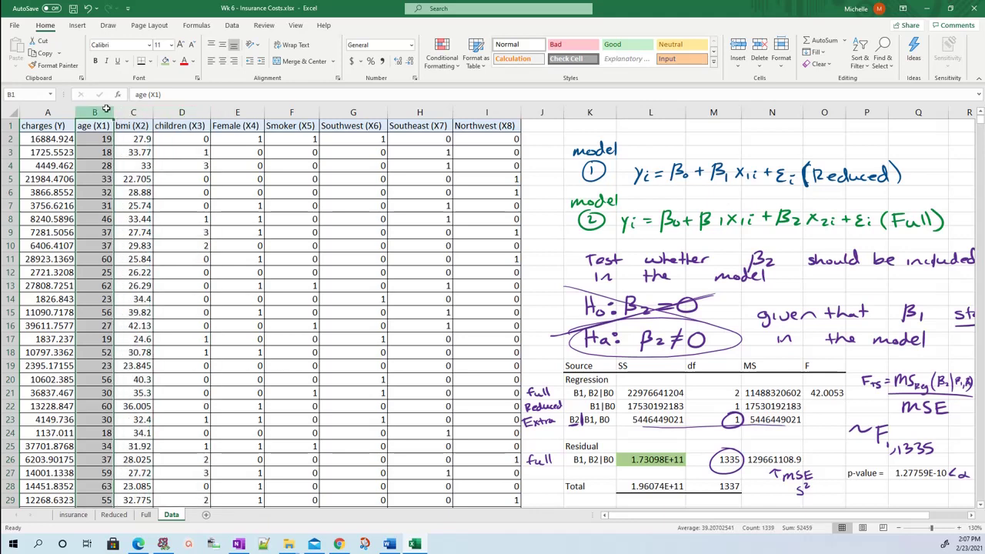
pyautogui.click(177, 112)
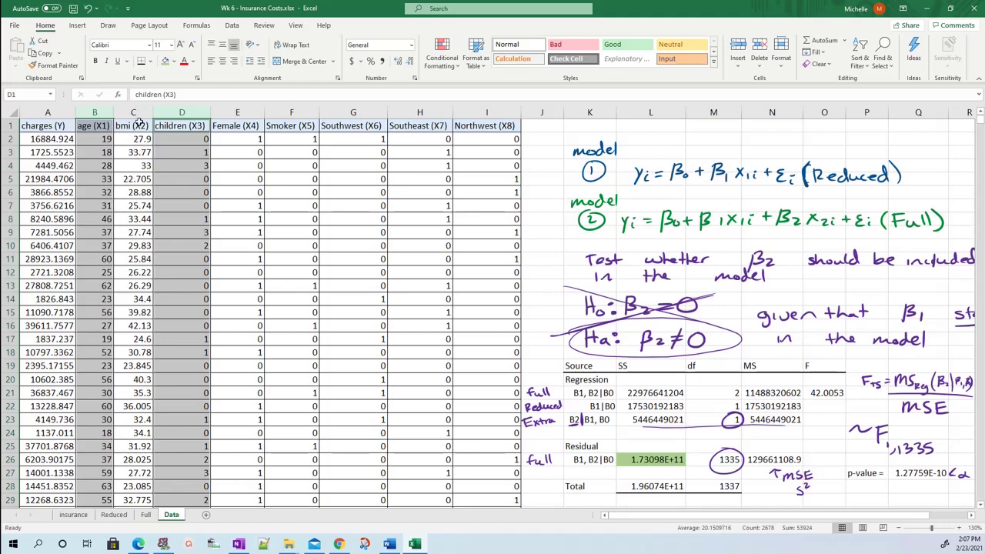
pyautogui.scroll(-7, 770, 268)
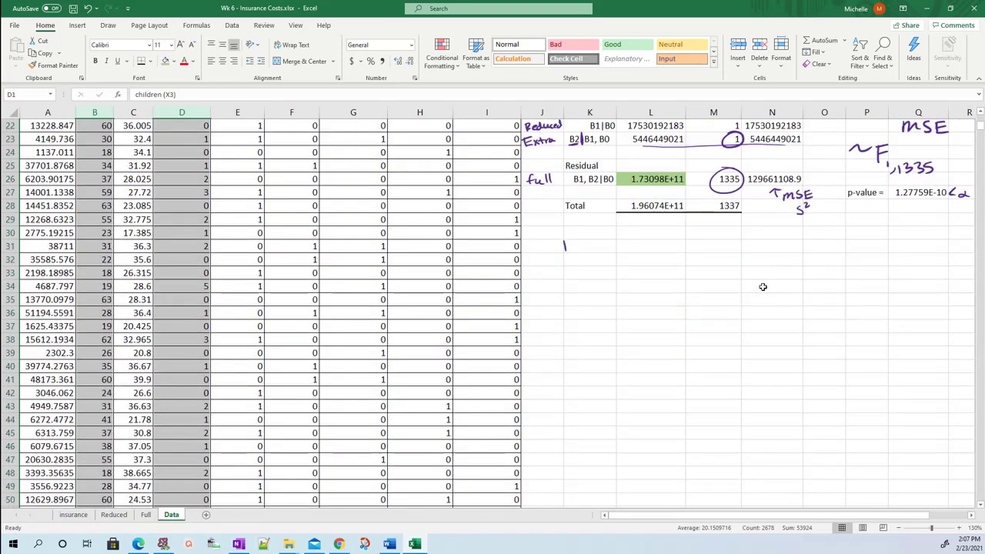
pyautogui.scroll(7, 877, 257)
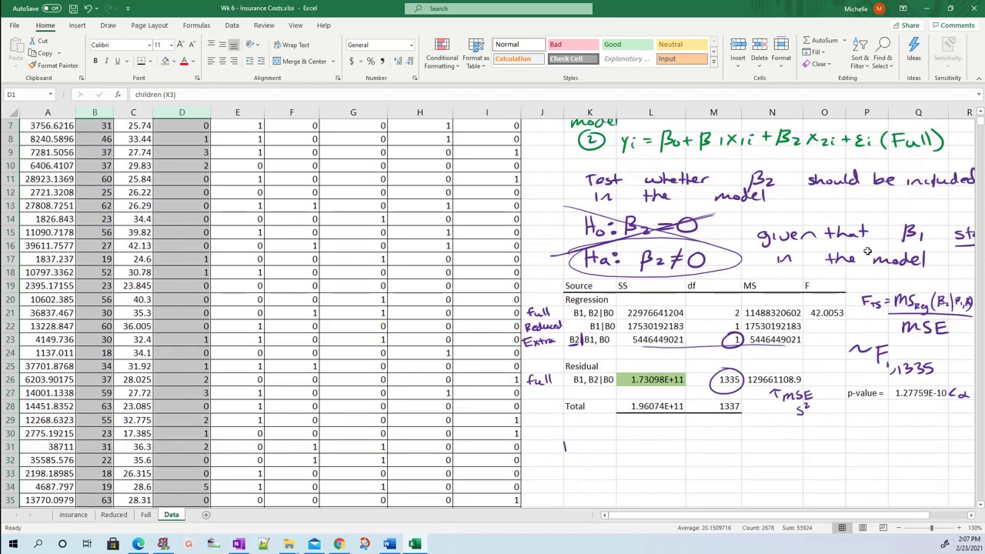
# With the blue pen, draw a divider line below the ANOVA table and write '① Reduced:'.
pyautogui.click(232, 25)
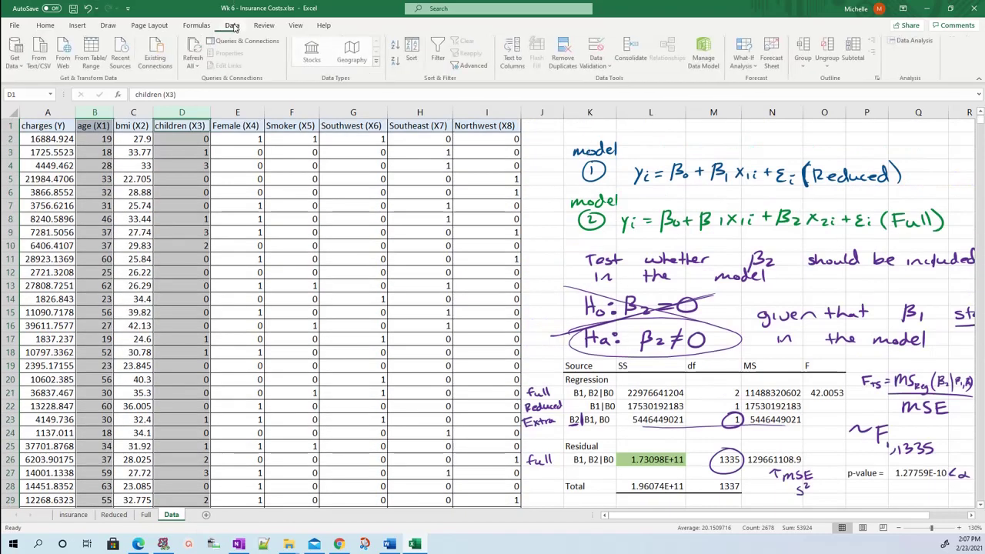
pyautogui.click(108, 25)
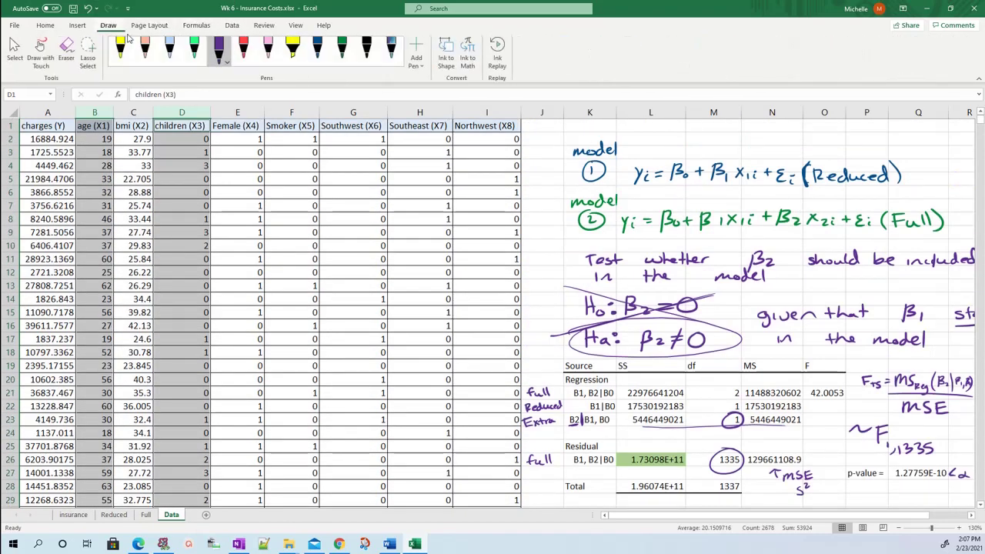
pyautogui.click(318, 48)
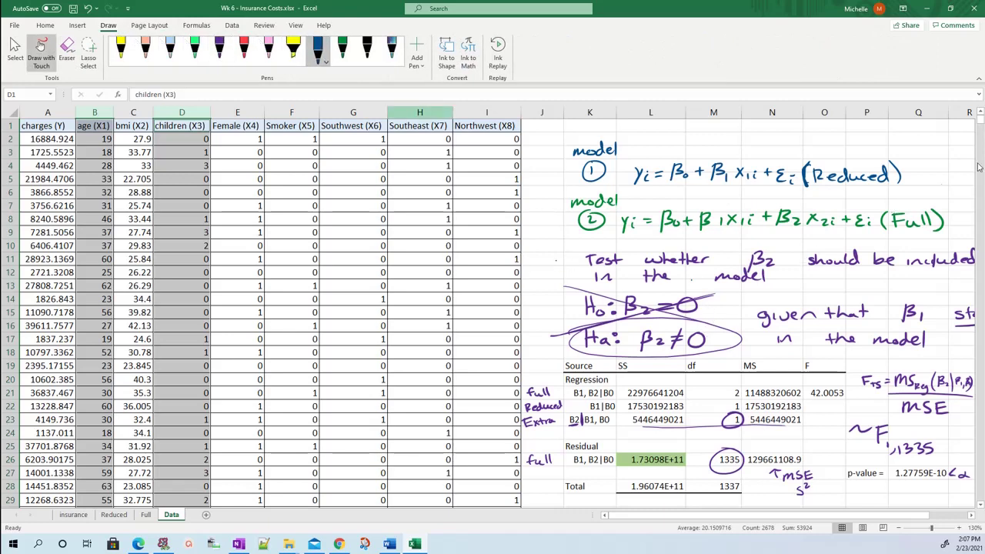
pyautogui.moveTo(978, 123); pyautogui.dragTo(978, 126)
pyautogui.moveTo(536, 179); pyautogui.dragTo(963, 173)
pyautogui.moveTo(567, 183)
pyautogui.mouseDown()
pyautogui.moveTo(553, 202)
pyautogui.moveTo(567, 183)
pyautogui.moveTo(597, 201)
pyautogui.moveTo(643, 201)
pyautogui.moveTo(659, 183)
pyautogui.moveTo(664, 203)
pyautogui.moveTo(674, 194)
pyautogui.mouseUp()
# Handwrite the reduced model equation Yi = β0 + β2X2i + εi.
pyautogui.moveTo(602, 219)
pyautogui.mouseDown()
pyautogui.moveTo(591, 239)
pyautogui.moveTo(628, 222)
pyautogui.mouseUp()
pyautogui.moveTo(617, 228)
pyautogui.mouseDown()
pyautogui.moveTo(646, 217)
pyautogui.moveTo(650, 231)
pyautogui.mouseUp()
pyautogui.moveTo(652, 227); pyautogui.dragTo(678, 225)
pyautogui.moveTo(672, 218)
pyautogui.mouseDown()
pyautogui.moveTo(672, 231)
pyautogui.moveTo(701, 220)
pyautogui.moveTo(693, 231)
pyautogui.moveTo(734, 229)
pyautogui.moveTo(721, 234)
pyautogui.mouseUp()
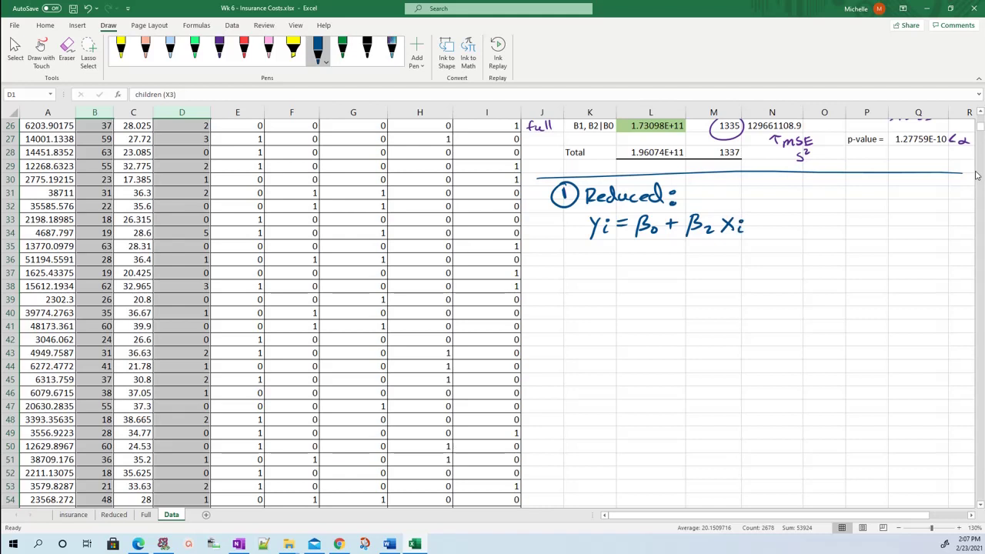
pyautogui.moveTo(739, 225); pyautogui.dragTo(753, 233)
pyautogui.moveTo(753, 222); pyautogui.dragTo(782, 224)
pyautogui.moveTo(802, 217)
pyautogui.mouseDown()
pyautogui.moveTo(802, 232)
pyautogui.moveTo(810, 221)
pyautogui.mouseUp()
# Switch to green ink and write the '② Full:' label.
pyautogui.click(342, 48)
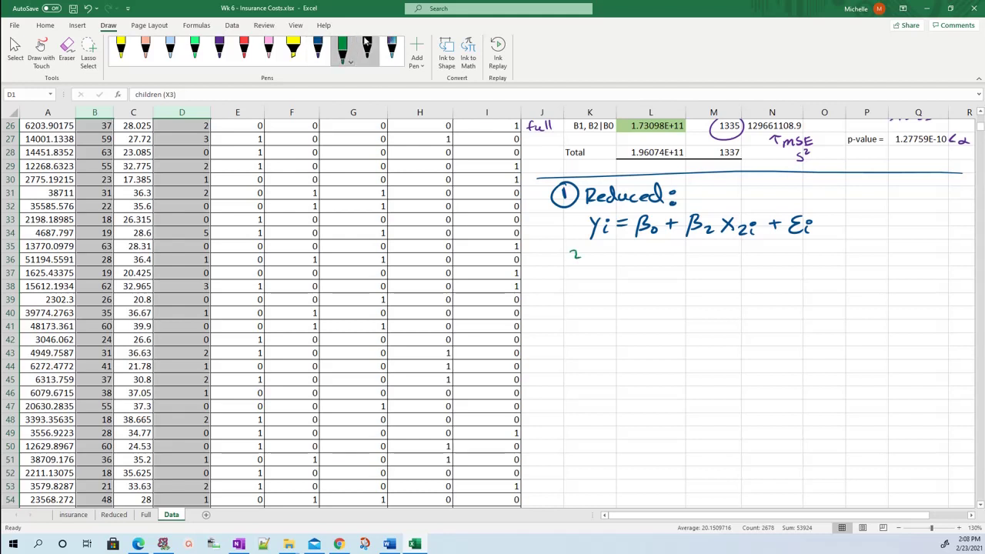
pyautogui.moveTo(577, 244)
pyautogui.mouseDown()
pyautogui.moveTo(587, 263)
pyautogui.moveTo(568, 264)
pyautogui.mouseUp()
pyautogui.moveTo(601, 249); pyautogui.dragTo(606, 250)
# Write the full model Yi = β0 + β1X1i + β2X2i + β3X3i + εi, underlining the β1 and β3 terms.
pyautogui.moveTo(592, 279)
pyautogui.mouseDown()
pyautogui.moveTo(599, 298)
pyautogui.moveTo(655, 283)
pyautogui.mouseUp()
pyautogui.moveTo(665, 279)
pyautogui.mouseDown()
pyautogui.moveTo(666, 290)
pyautogui.moveTo(693, 275)
pyautogui.moveTo(685, 285)
pyautogui.mouseUp()
pyautogui.moveTo(697, 282); pyautogui.dragTo(717, 288)
pyautogui.moveTo(718, 278)
pyautogui.mouseDown()
pyautogui.moveTo(708, 290)
pyautogui.moveTo(764, 270)
pyautogui.moveTo(766, 287)
pyautogui.moveTo(804, 287)
pyautogui.mouseUp()
pyautogui.moveTo(804, 274)
pyautogui.mouseDown()
pyautogui.moveTo(792, 288)
pyautogui.moveTo(816, 291)
pyautogui.moveTo(853, 269)
pyautogui.moveTo(856, 286)
pyautogui.moveTo(876, 292)
pyautogui.moveTo(918, 288)
pyautogui.mouseUp()
pyautogui.moveTo(914, 283); pyautogui.dragTo(931, 291)
pyautogui.moveTo(936, 283); pyautogui.dragTo(937, 290)
pyautogui.moveTo(671, 302)
pyautogui.mouseDown()
pyautogui.moveTo(722, 299)
pyautogui.moveTo(671, 305)
pyautogui.mouseUp()
pyautogui.moveTo(849, 304)
pyautogui.mouseDown()
pyautogui.moveTo(896, 300)
pyautogui.moveTo(842, 305)
pyautogui.mouseUp()
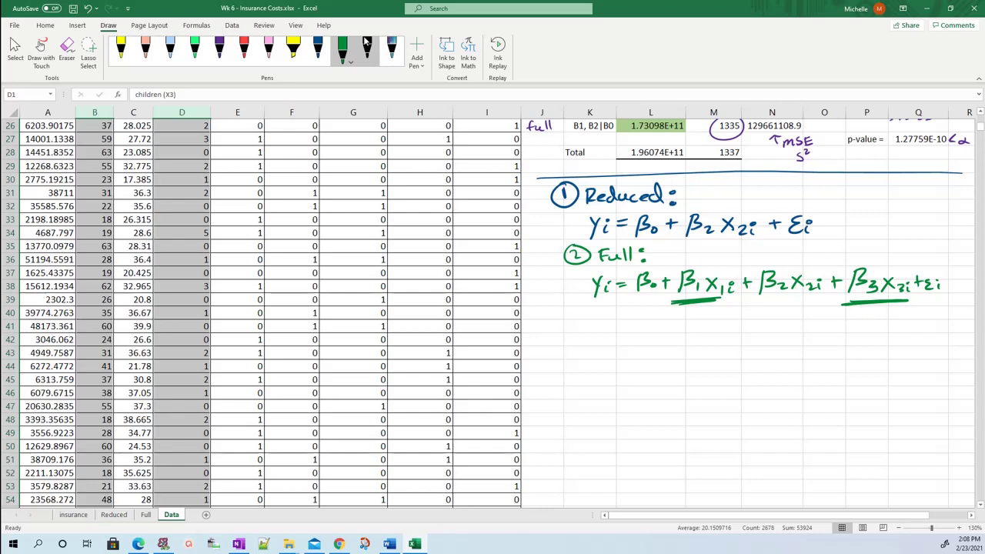
# In purple ink, write the null hypothesis H0: β1 = β3 = 0.
pyautogui.click(220, 47)
pyautogui.moveTo(577, 318); pyautogui.dragTo(577, 333)
pyautogui.moveTo(585, 317)
pyautogui.mouseDown()
pyautogui.moveTo(584, 334)
pyautogui.moveTo(586, 326)
pyautogui.mouseUp()
pyautogui.moveTo(596, 327)
pyautogui.mouseDown()
pyautogui.moveTo(618, 344)
pyautogui.moveTo(663, 323)
pyautogui.moveTo(670, 339)
pyautogui.mouseUp()
pyautogui.click(604, 324)
pyautogui.click(604, 331)
pyautogui.moveTo(672, 320)
pyautogui.mouseDown()
pyautogui.moveTo(680, 330)
pyautogui.moveTo(672, 336)
pyautogui.mouseUp()
pyautogui.moveTo(688, 328); pyautogui.dragTo(712, 326)
pyautogui.moveTo(702, 334)
pyautogui.mouseDown()
pyautogui.moveTo(731, 334)
pyautogui.moveTo(738, 322)
pyautogui.mouseUp()
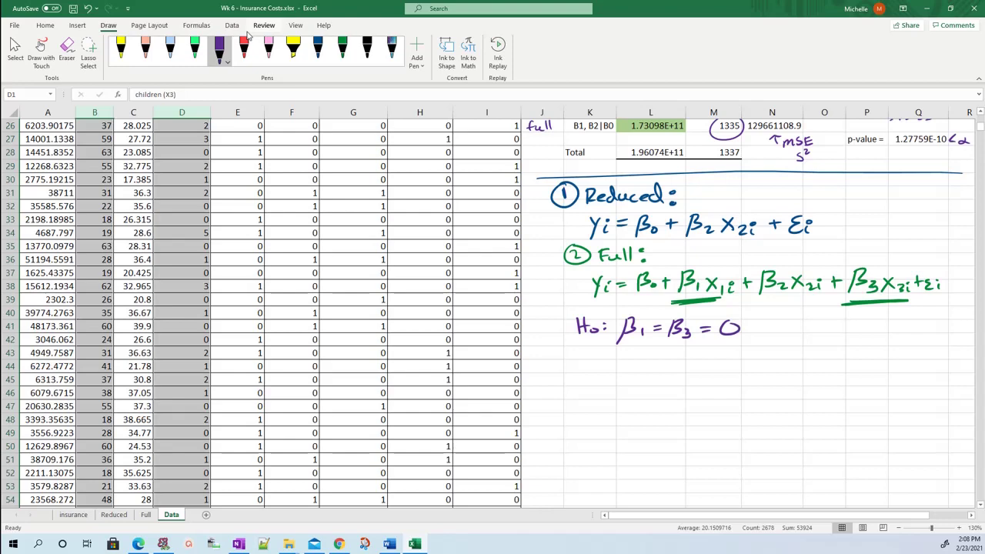
# Write the alternative hypothesis Ha: β1 ≠ β3 ≠ 0 below H0.
pyautogui.moveTo(583, 348); pyautogui.dragTo(582, 362)
pyautogui.moveTo(590, 349); pyautogui.dragTo(591, 355)
pyautogui.moveTo(596, 355); pyautogui.dragTo(624, 370)
pyautogui.moveTo(625, 350)
pyautogui.mouseDown()
pyautogui.moveTo(634, 355)
pyautogui.moveTo(627, 362)
pyautogui.mouseUp()
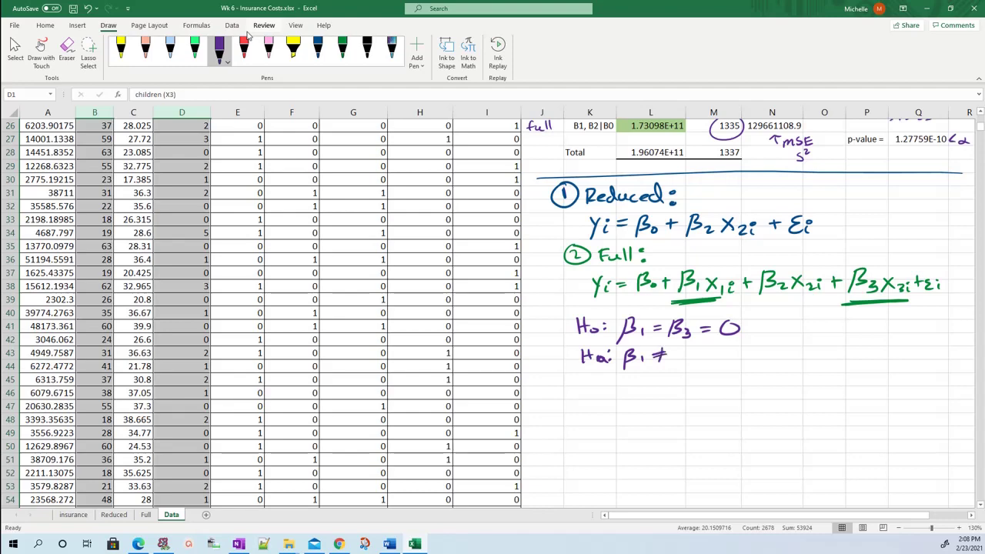
pyautogui.moveTo(676, 349); pyautogui.dragTo(674, 365)
pyautogui.moveTo(676, 348)
pyautogui.mouseDown()
pyautogui.moveTo(686, 366)
pyautogui.moveTo(713, 352)
pyautogui.mouseUp()
pyautogui.moveTo(702, 358); pyautogui.dragTo(713, 358)
pyautogui.moveTo(712, 347); pyautogui.dragTo(706, 362)
# Add the note 'given that the model retains β2' beside the hypotheses.
pyautogui.moveTo(771, 335)
pyautogui.mouseDown()
pyautogui.moveTo(765, 351)
pyautogui.moveTo(801, 339)
pyautogui.mouseUp()
pyautogui.moveTo(802, 344); pyautogui.dragTo(838, 347)
pyautogui.moveTo(834, 337); pyautogui.dragTo(866, 344)
pyautogui.moveTo(872, 329); pyautogui.dragTo(870, 346)
pyautogui.moveTo(866, 337); pyautogui.dragTo(932, 338)
pyautogui.moveTo(771, 362); pyautogui.dragTo(843, 369)
pyautogui.moveTo(851, 355)
pyautogui.mouseDown()
pyautogui.moveTo(850, 369)
pyautogui.moveTo(873, 360)
pyautogui.mouseUp()
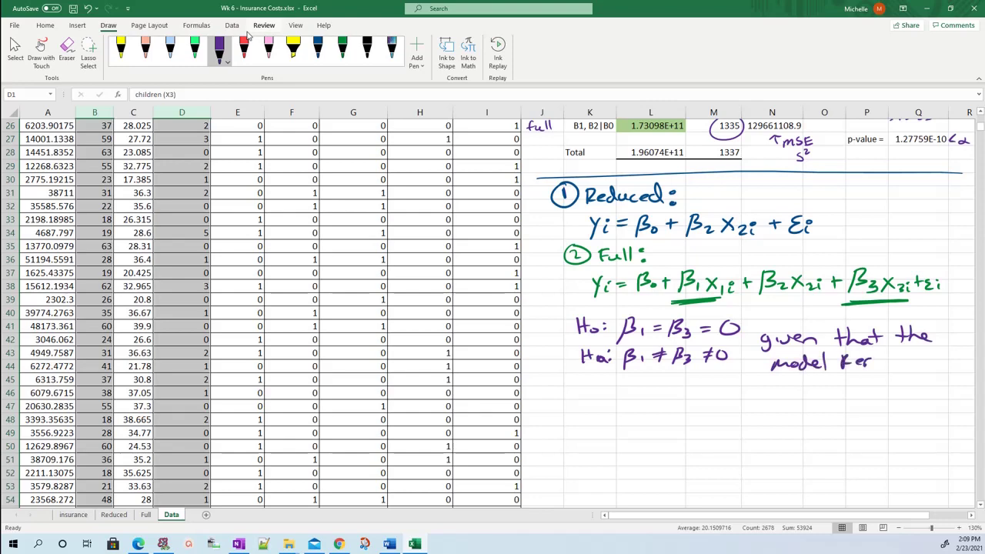
pyautogui.hotkey('ctrl', 'z')
pyautogui.hotkey('ctrl', 'z')
pyautogui.moveTo(854, 365); pyautogui.dragTo(869, 371)
pyautogui.moveTo(884, 362)
pyautogui.mouseDown()
pyautogui.moveTo(885, 371)
pyautogui.moveTo(906, 371)
pyautogui.moveTo(935, 360)
pyautogui.mouseUp()
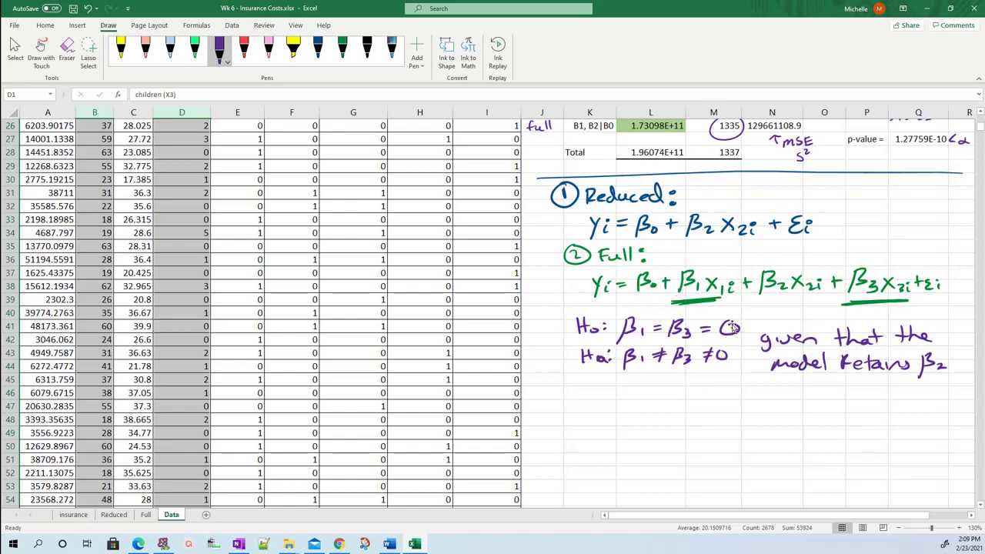
# Underline the β2X2i term in the handwritten full model.
pyautogui.scroll(8, 857, 341)
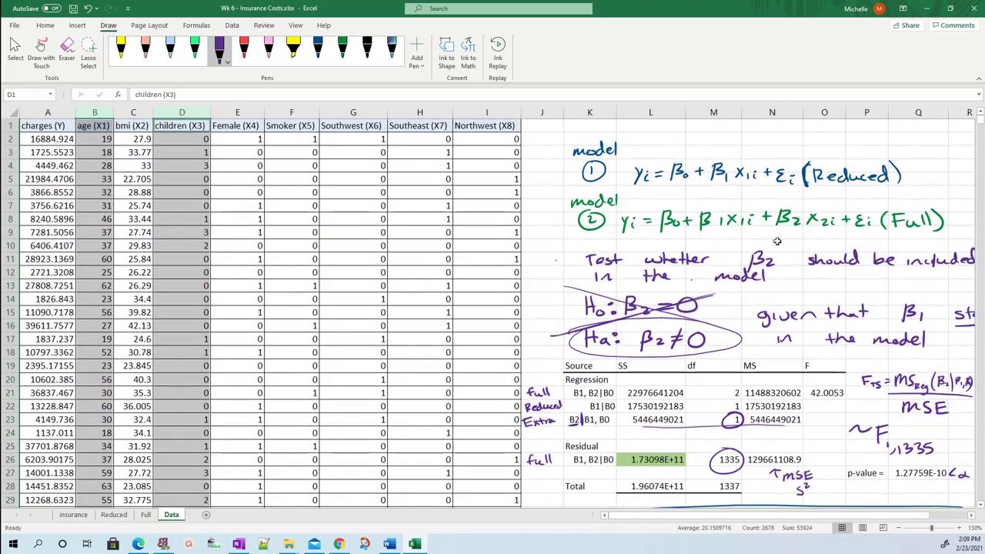
pyautogui.moveTo(776, 233)
pyautogui.mouseDown()
pyautogui.moveTo(834, 233)
pyautogui.moveTo(771, 232)
pyautogui.mouseUp()
pyautogui.scroll(-7, 769, 378)
pyautogui.scroll(-2, 768, 378)
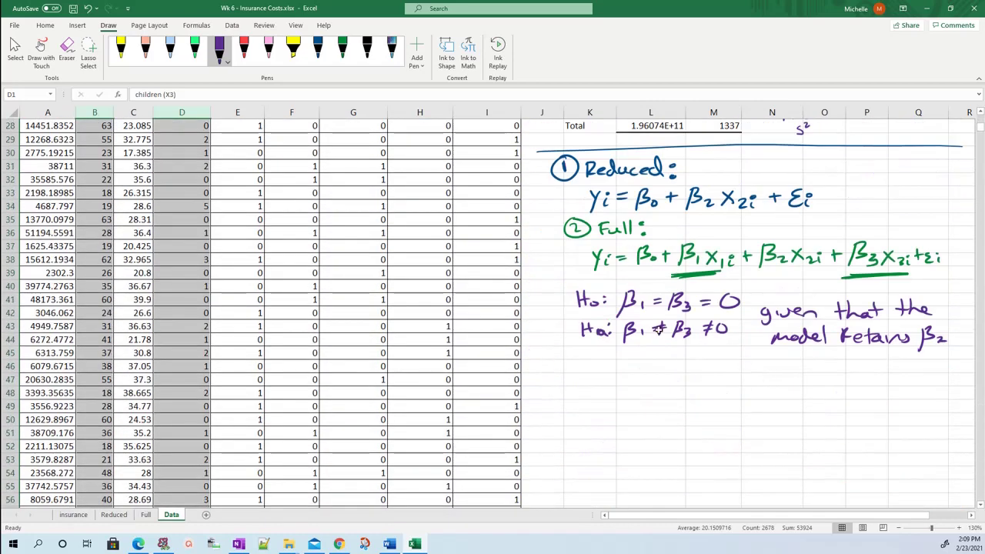
# Enter table headers Source, SS, df, MS, F across K46:O46.
pyautogui.click(586, 365)
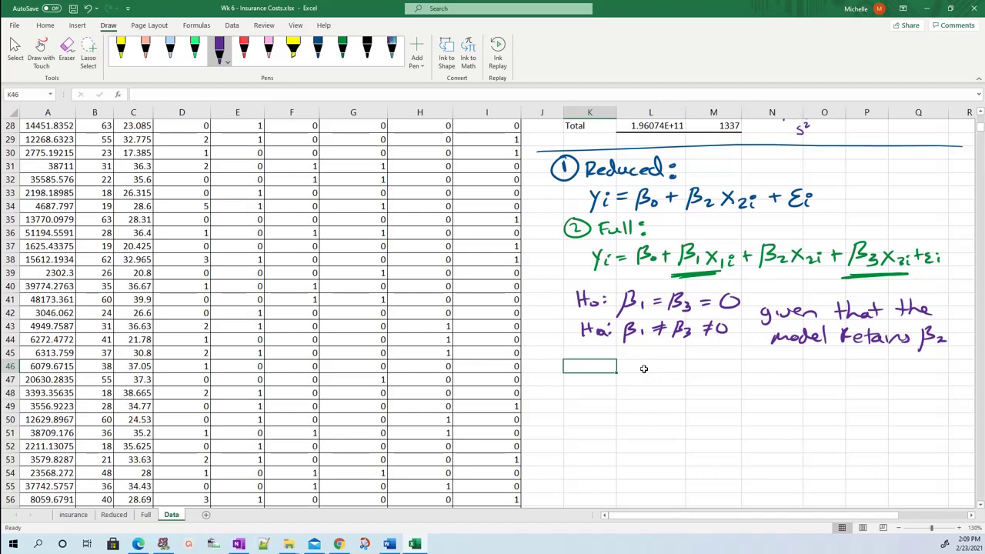
pyautogui.write('Source')
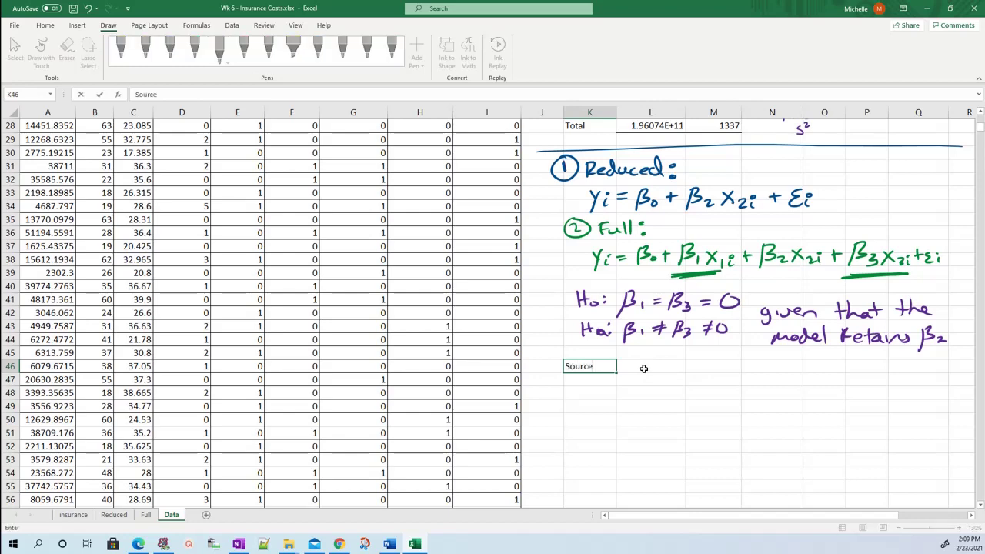
pyautogui.press('Tab')
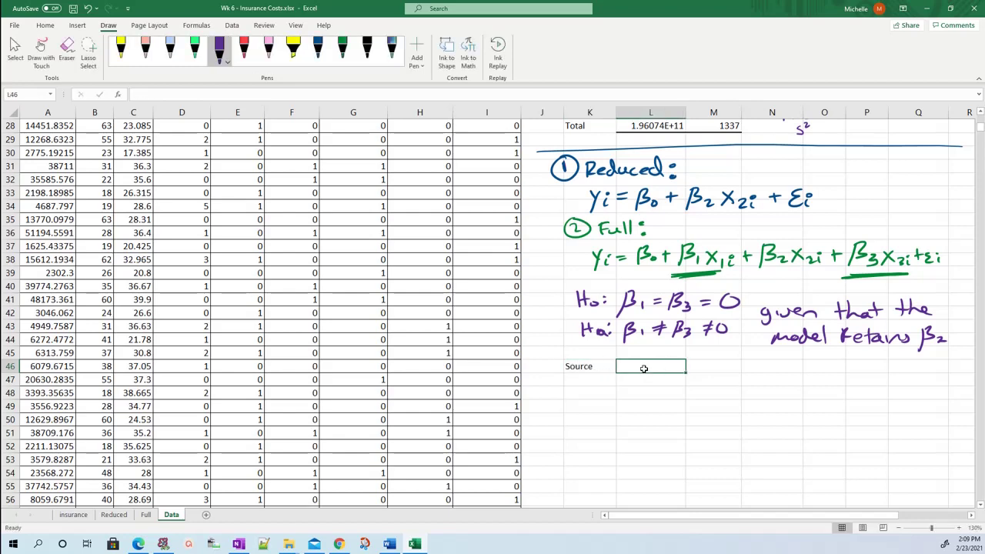
pyautogui.write('SS')
pyautogui.press('Tab')
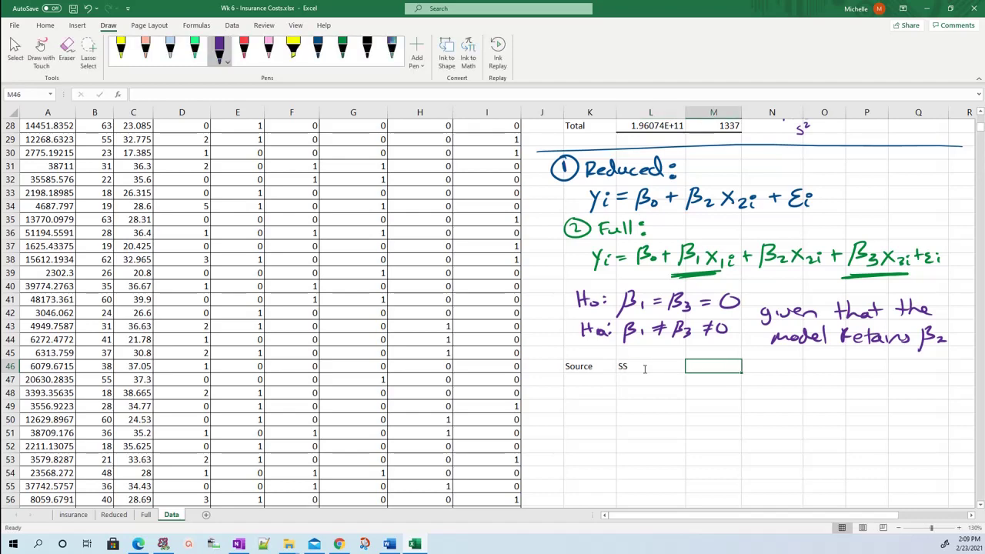
pyautogui.write('MS')
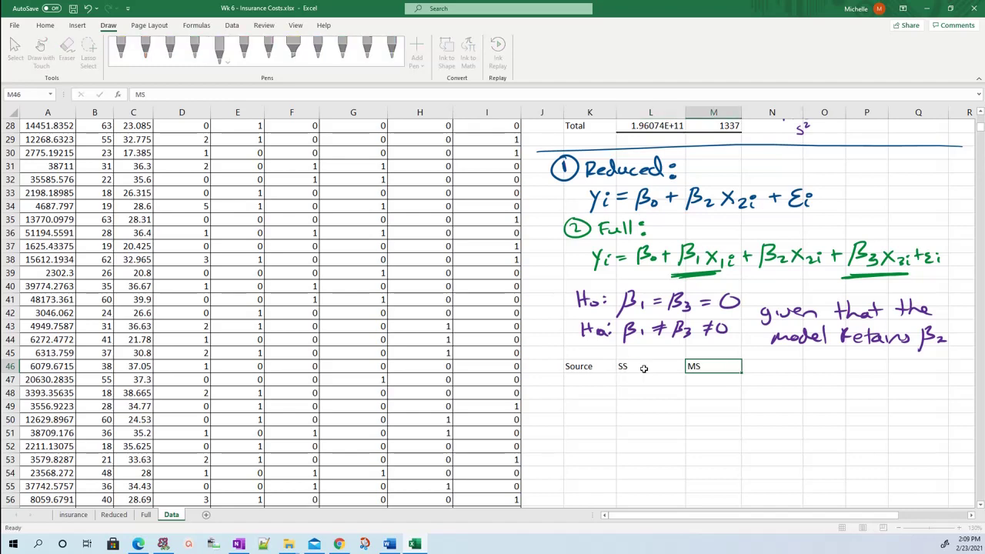
pyautogui.press('Tab')
pyautogui.write('df')
pyautogui.press('Tab')
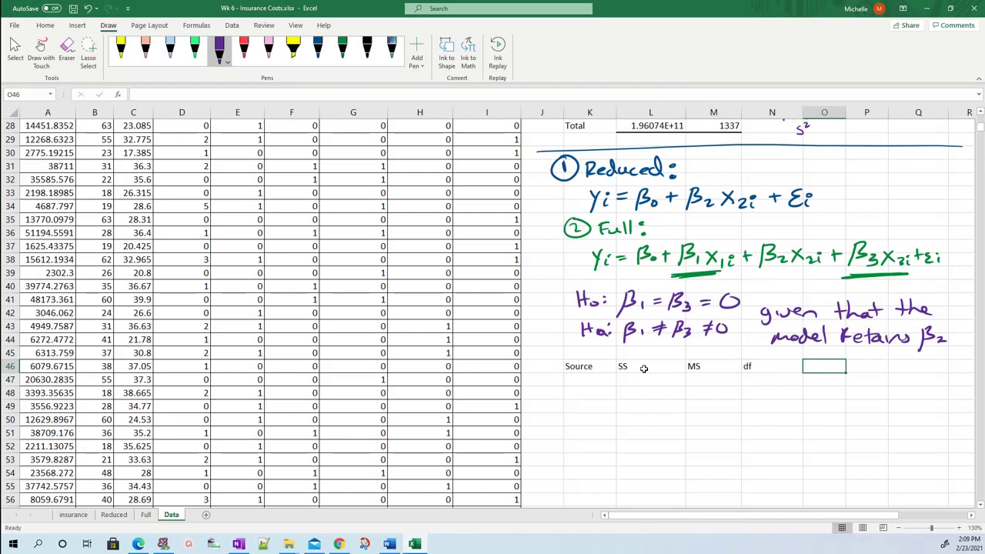
pyautogui.press('Left')
pyautogui.press('Left')
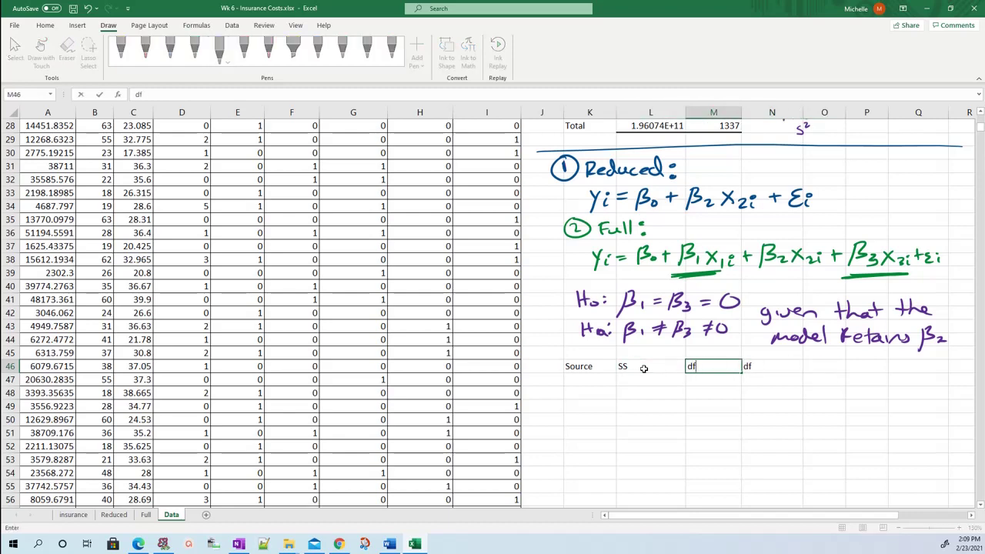
pyautogui.press('Tab')
pyautogui.write('MS')
pyautogui.press('Tab')
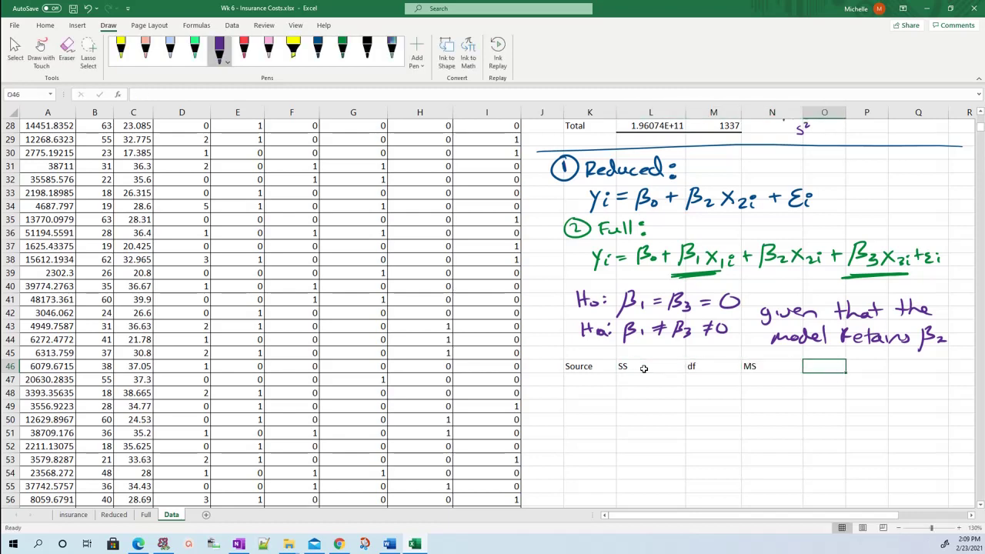
pyautogui.write('F')
pyautogui.press('Left')
pyautogui.press('Left')
pyautogui.press('Left')
pyautogui.press('Left')
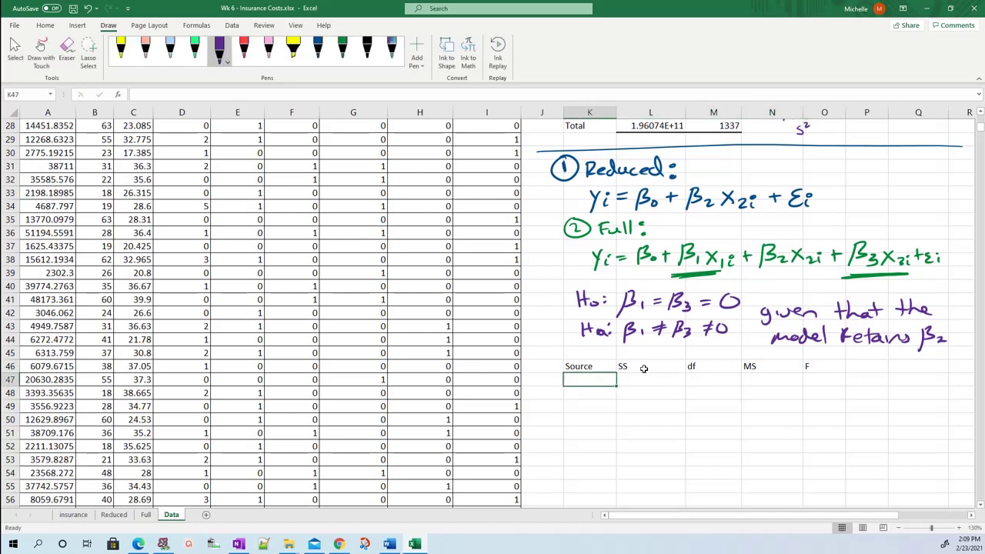
pyautogui.hotkey('shift', 'Right')
pyautogui.hotkey('shift', 'Right')
pyautogui.hotkey('shift', 'Right')
pyautogui.hotkey('shift', 'Right')
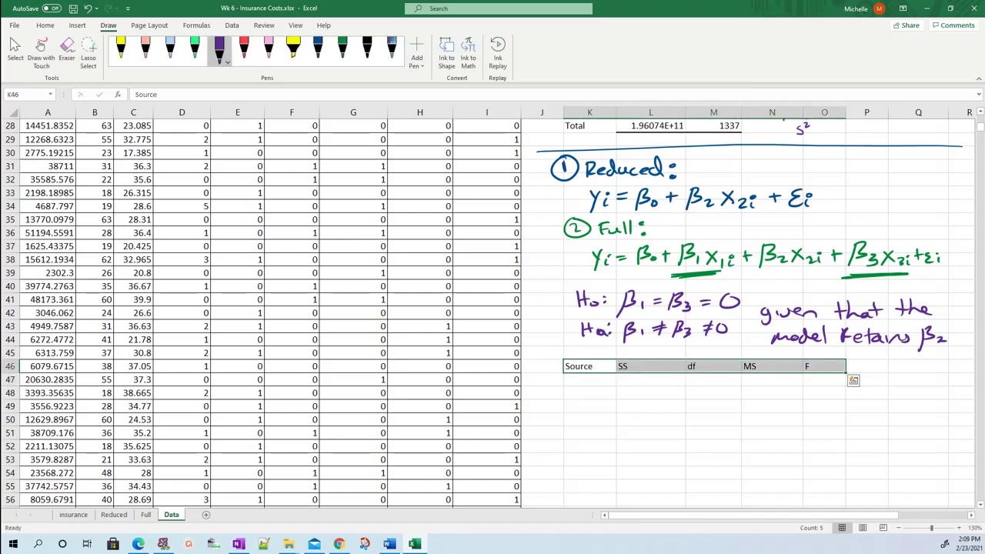
# Give the K46:O46 header row a bottom border and enter 'Regression' below Source.
pyautogui.click(45, 24)
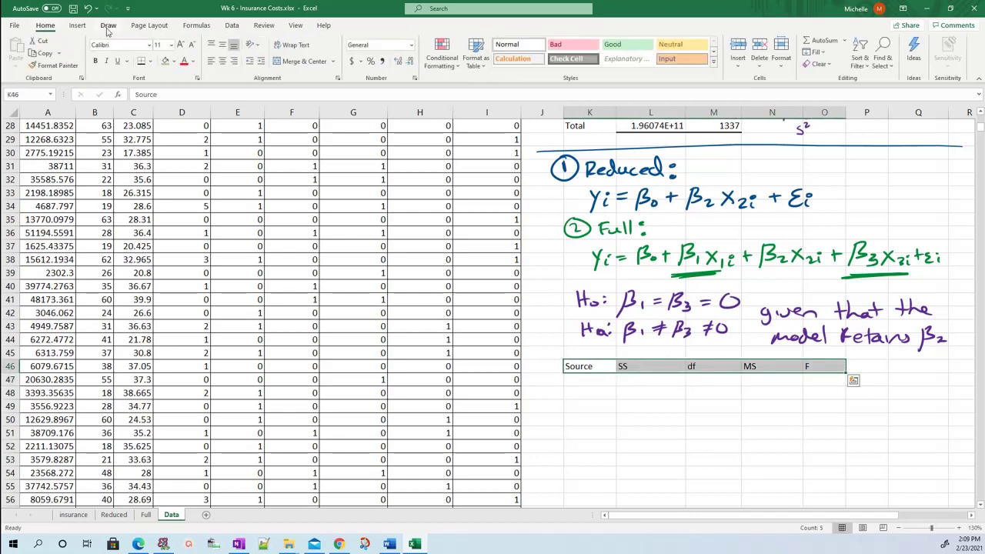
pyautogui.click(141, 61)
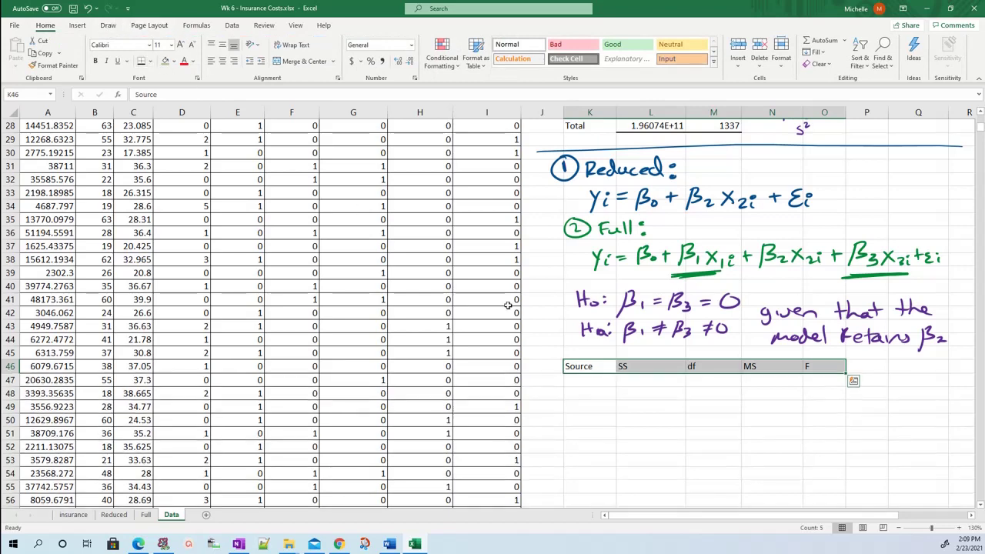
pyautogui.click(584, 384)
pyautogui.write('R')
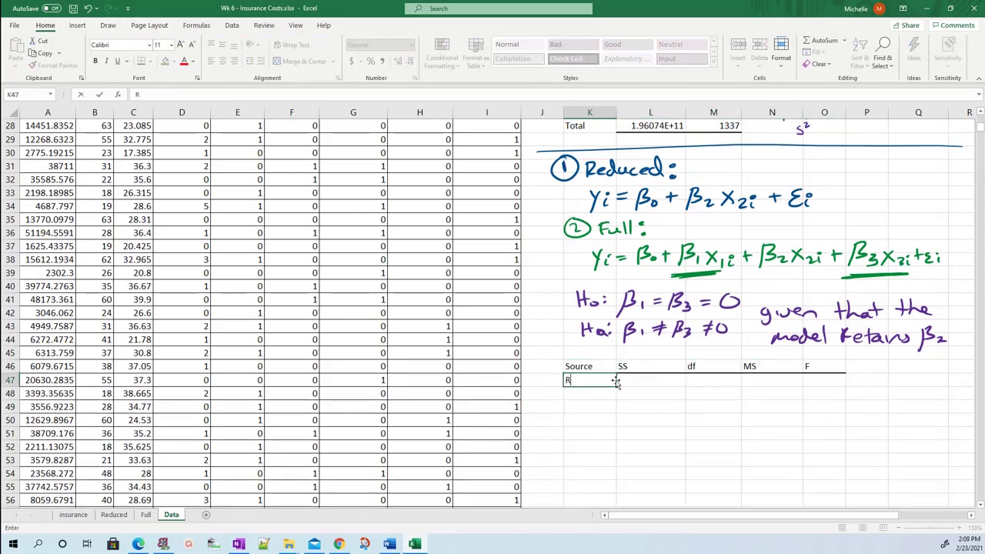
pyautogui.write('egression')
pyautogui.press('Return')
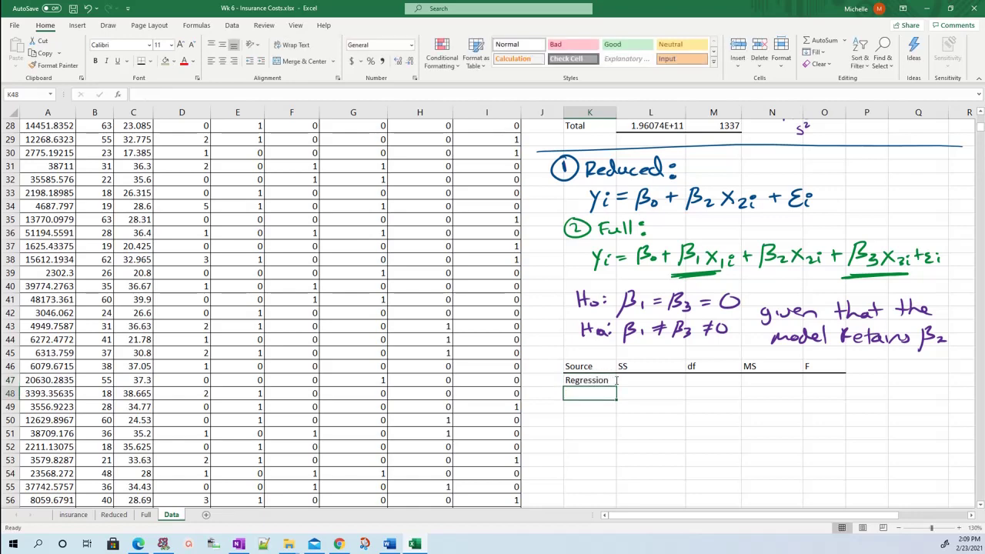
# Add the labels B1,B2,B3|B0 and an indented B2|B0 under Regression.
pyautogui.write('E')
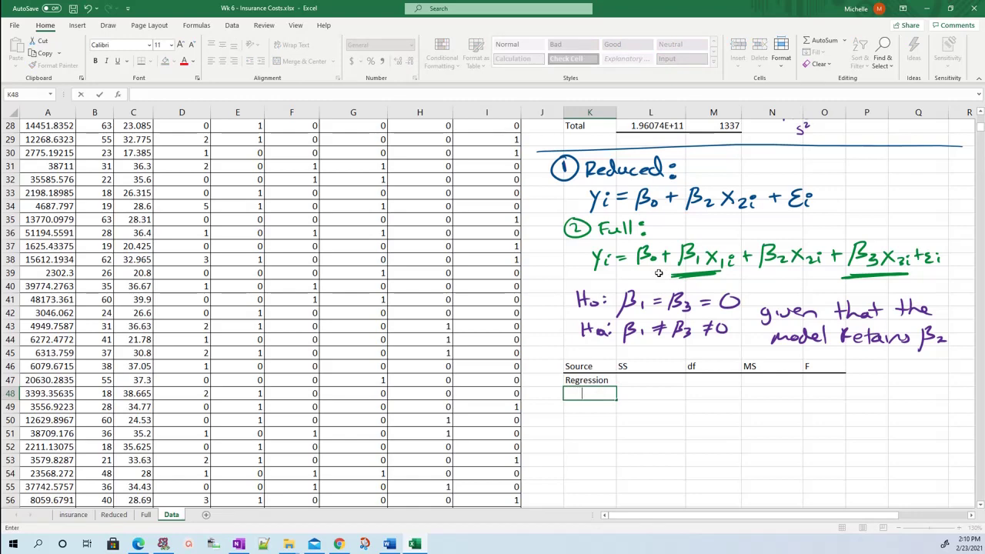
pyautogui.write('1')
pyautogui.write('|B0')
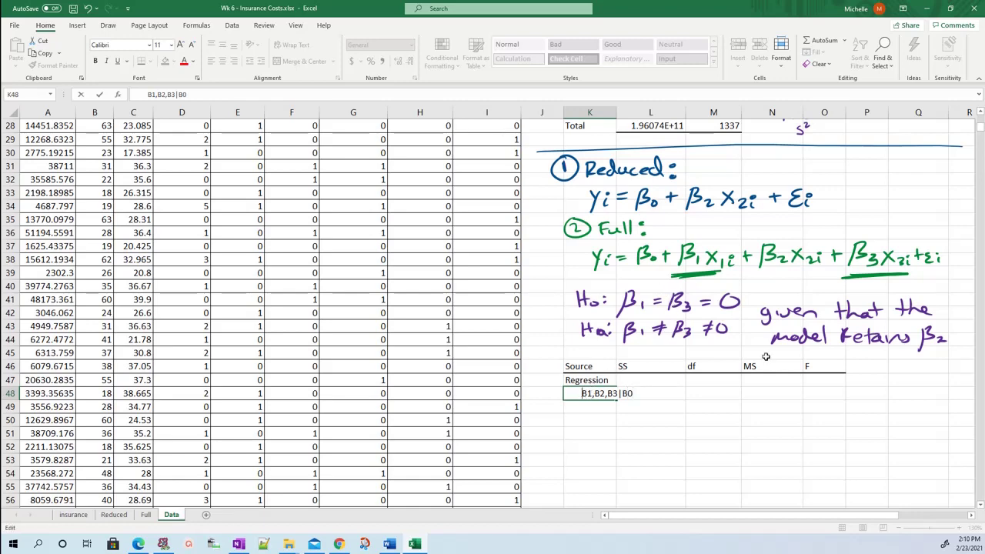
pyautogui.press('F2')
pyautogui.press('Left')
pyautogui.press('Left')
pyautogui.press('Left')
pyautogui.press('Left')
pyautogui.press('Left')
pyautogui.press('Left')
pyautogui.press('Left')
pyautogui.press('Left')
pyautogui.press('Left')
pyautogui.press('Left')
pyautogui.press('Left')
pyautogui.press('BackSpace')
pyautogui.press('BackSpace')
pyautogui.press('BackSpace')
pyautogui.click(589, 422)
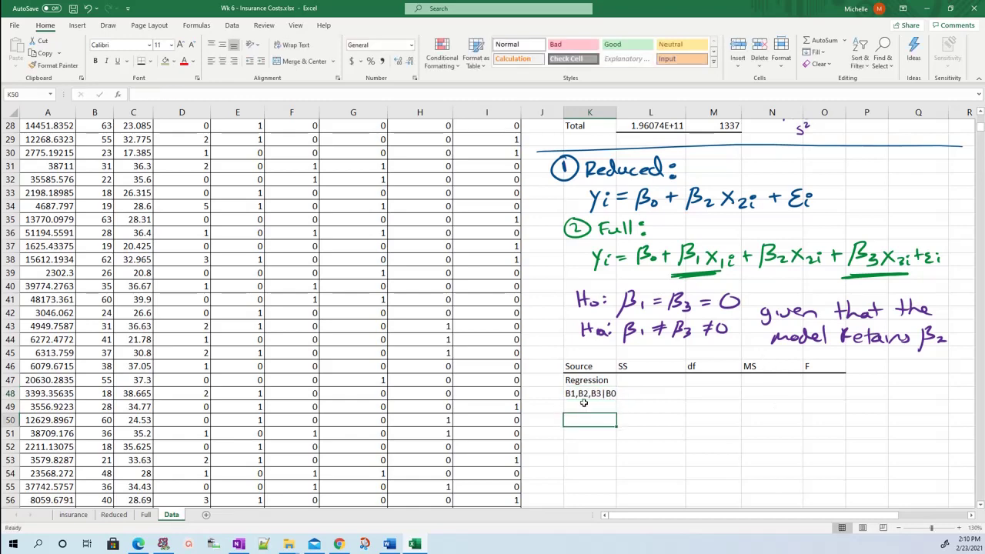
pyautogui.click(580, 404)
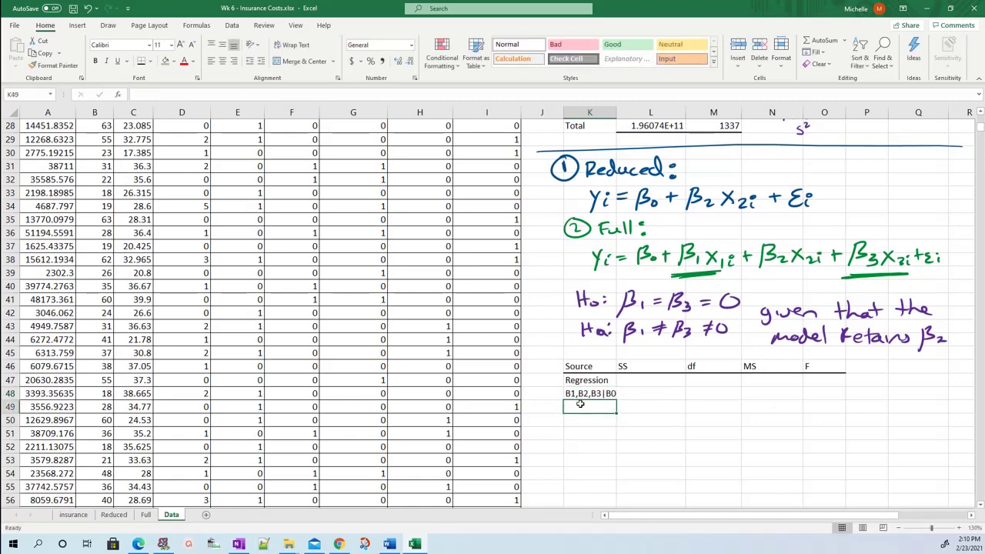
pyautogui.write('B')
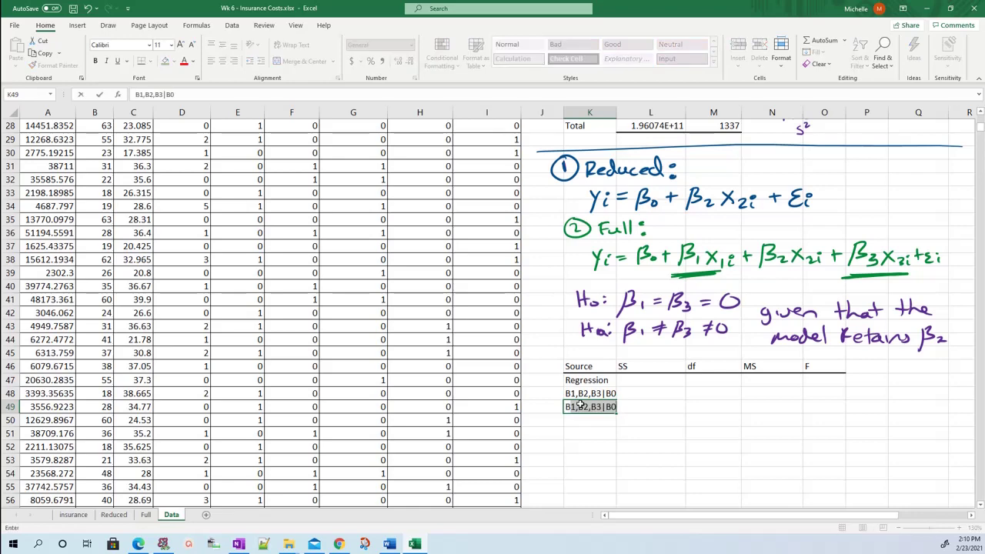
pyautogui.write('2')
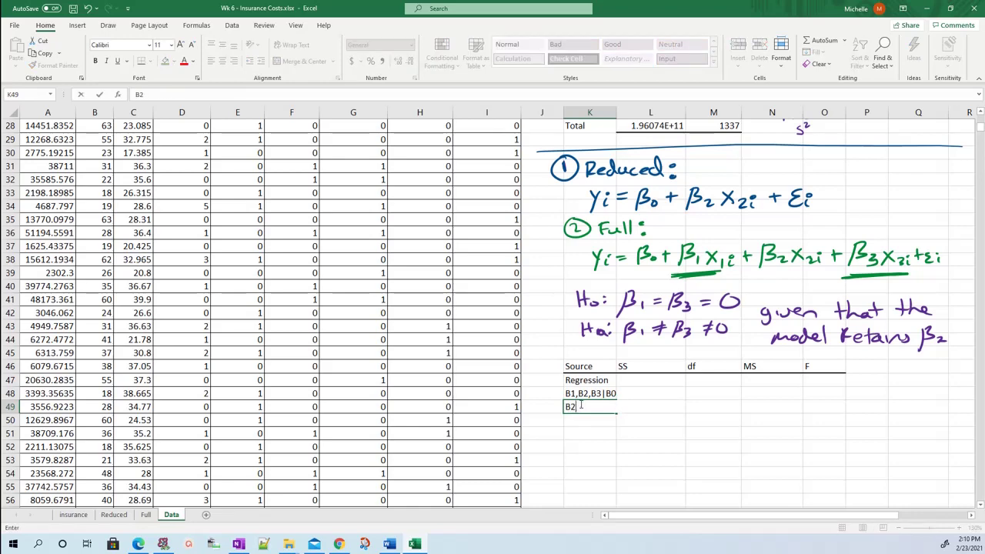
pyautogui.write('|B0')
pyautogui.click(567, 407)
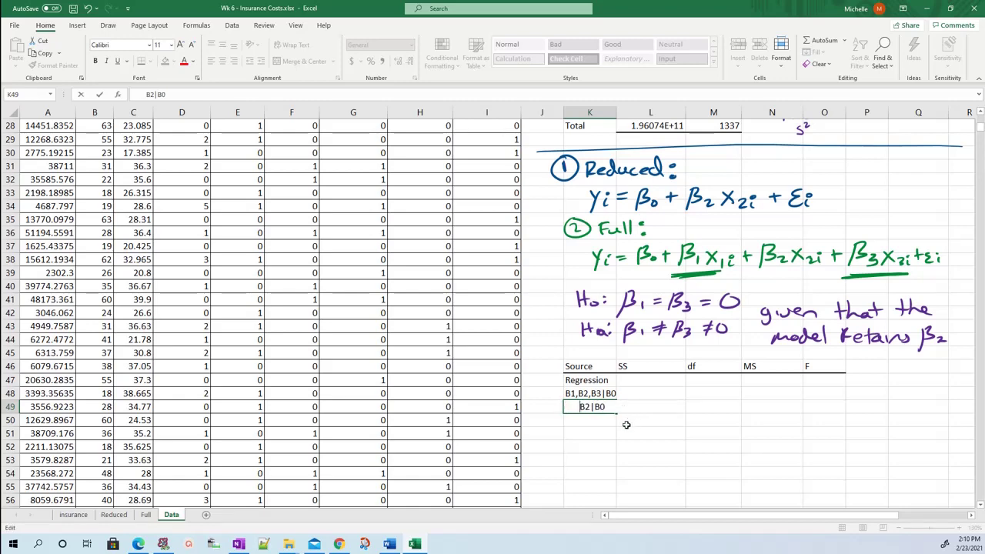
pyautogui.press('Return')
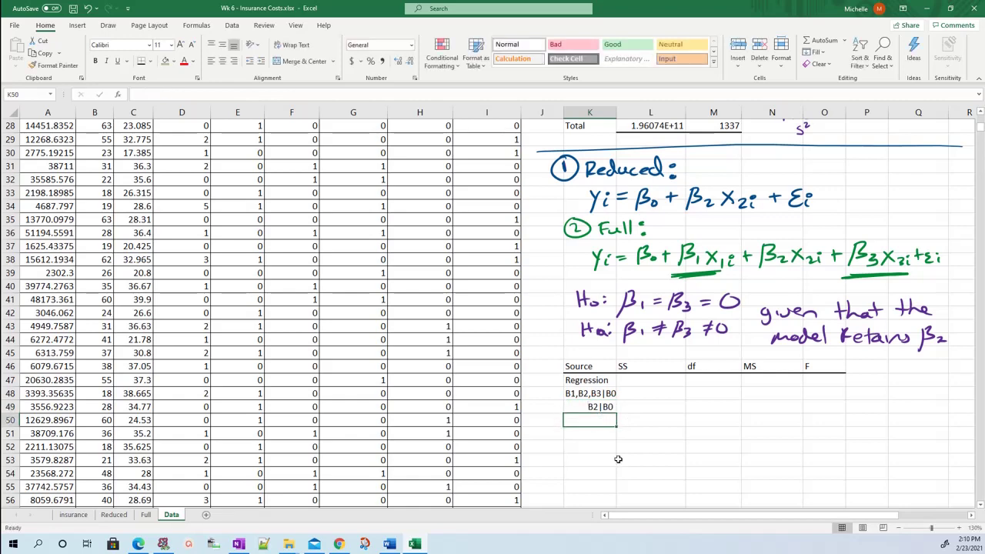
# Enter the third regression label for B1,B3|B2,B0.
pyautogui.click(577, 394)
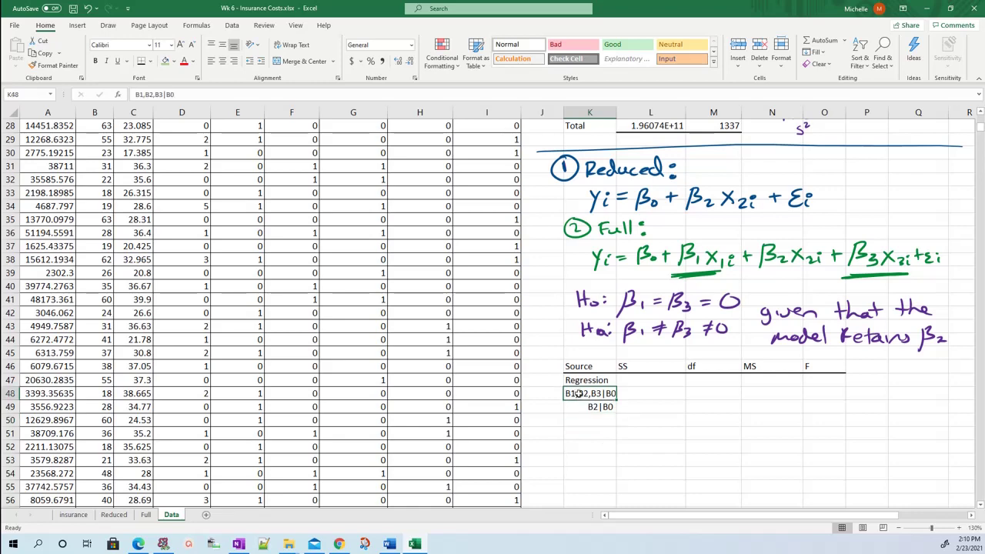
pyautogui.click(600, 423)
pyautogui.write('B1')
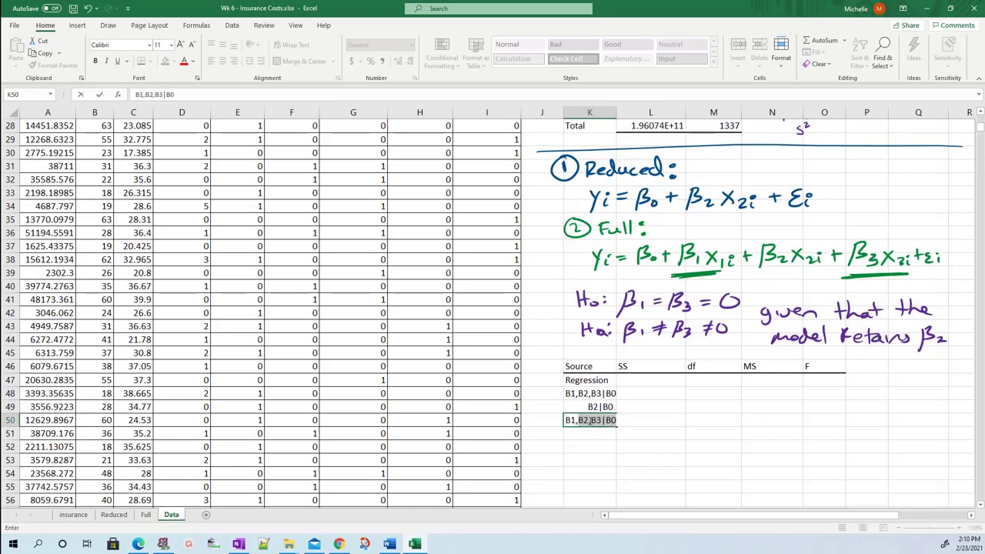
pyautogui.write(',B2')
pyautogui.press('BackSpace')
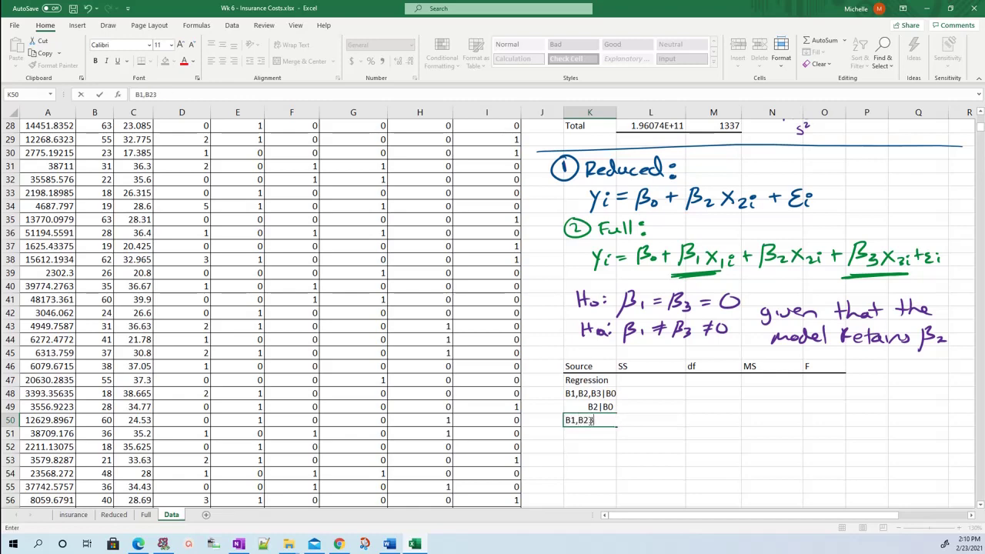
pyautogui.write('3|B2,B0')
pyautogui.press('Return')
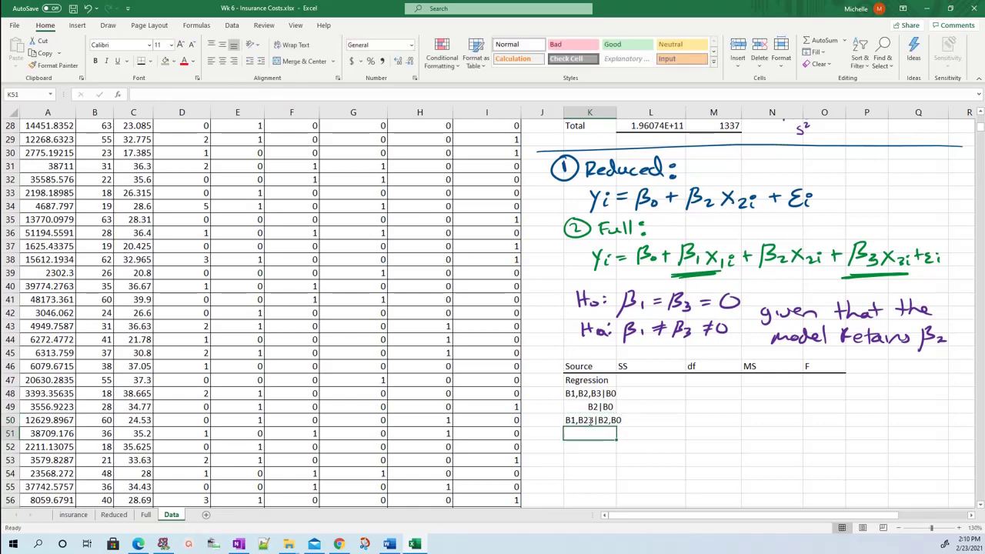
# Widen column K and correct the typo B1,B23|B2,B0 to B1,B3|B2,B0.
pyautogui.click(634, 408)
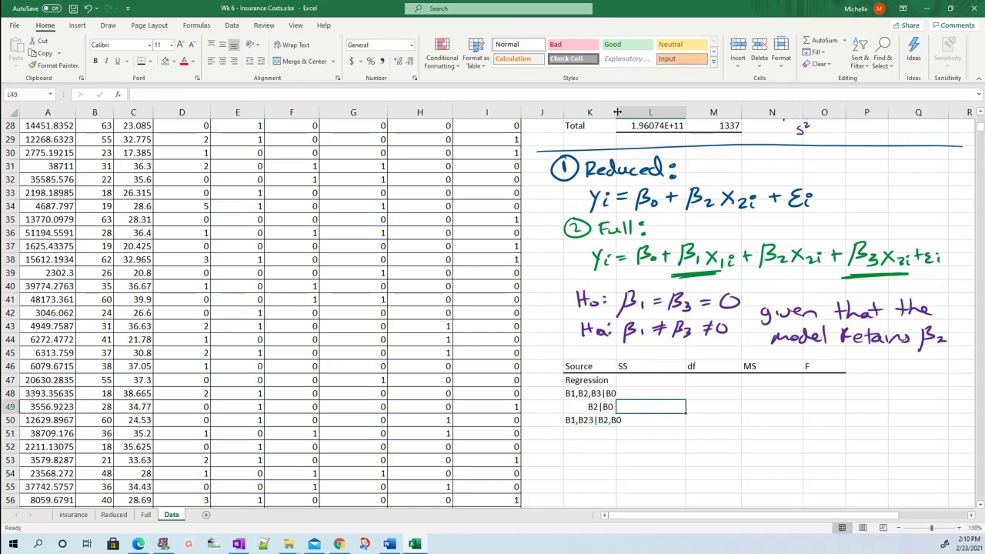
pyautogui.moveTo(616, 112); pyautogui.dragTo(624, 112)
pyautogui.click(585, 420)
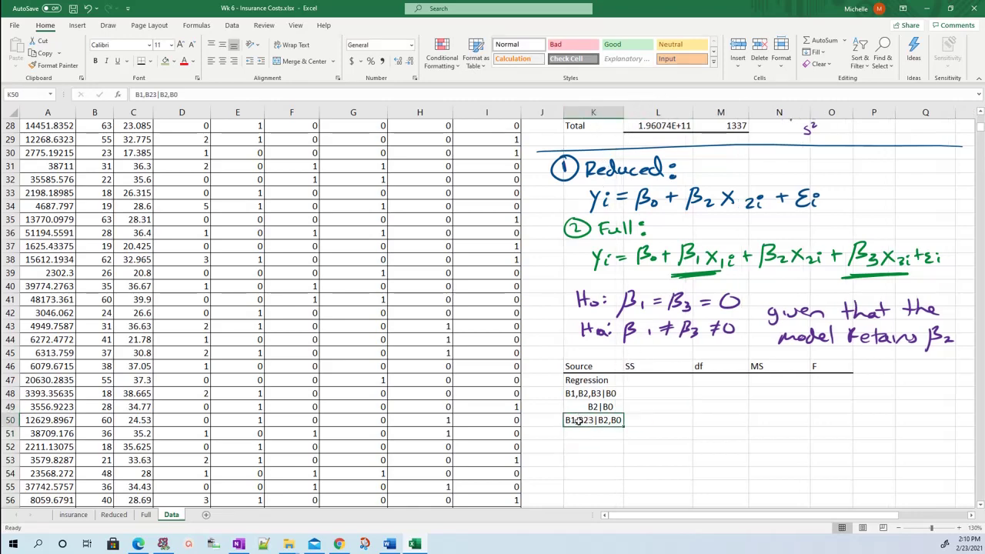
pyautogui.doubleClick(593, 420)
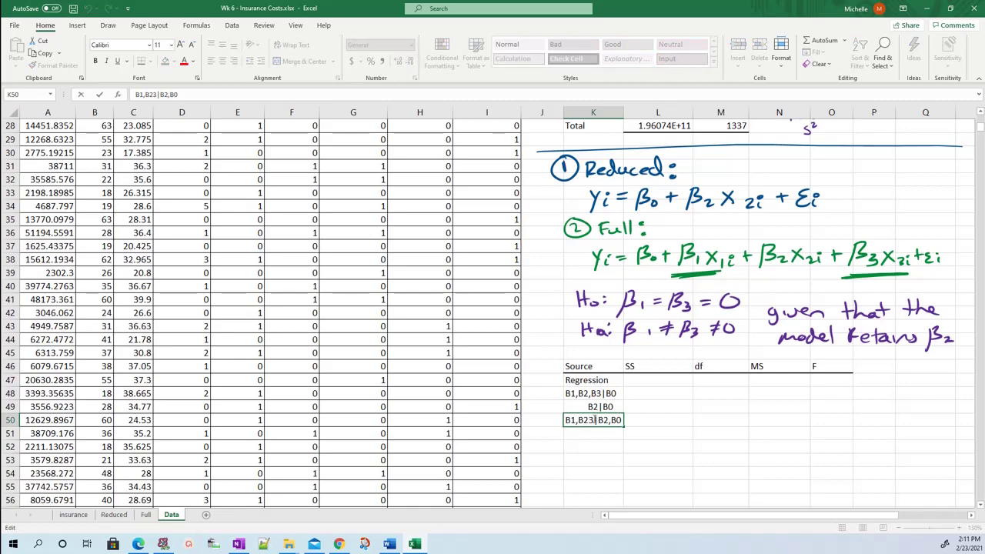
pyautogui.press('Left')
pyautogui.press('BackSpace')
pyautogui.press('Return')
pyautogui.click(593, 420)
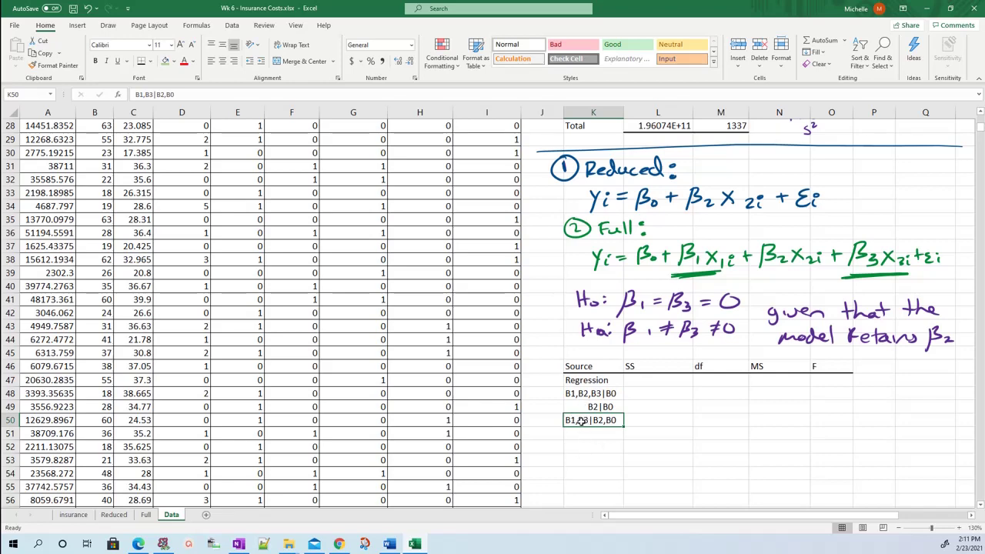
# Add a Residual row labelled B1,B2,B3|B0 (copied from K48) and a Total row.
pyautogui.click(581, 444)
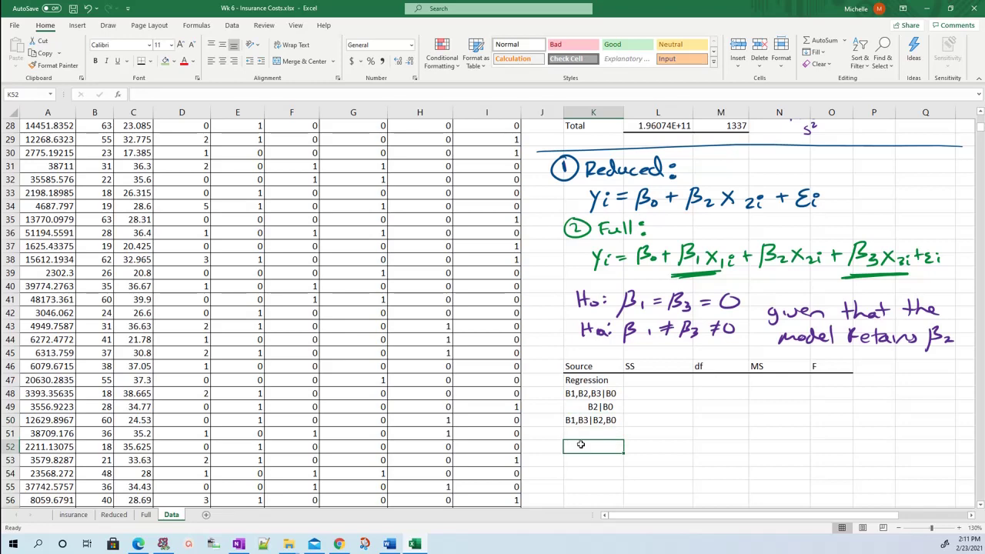
pyautogui.write('Residual')
pyautogui.click(608, 393)
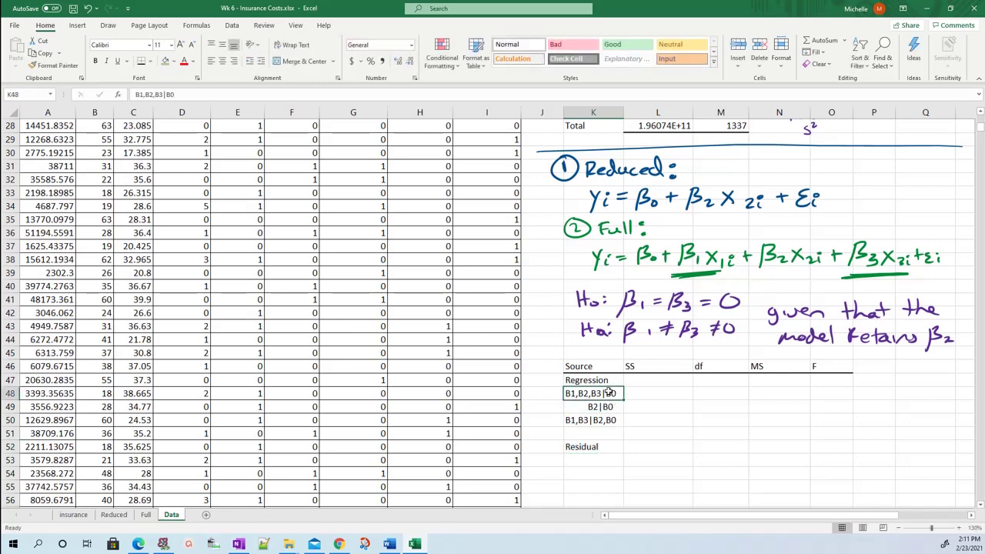
pyautogui.hotkey('ctrl', 'c')
pyautogui.click(604, 446)
pyautogui.click(604, 460)
pyautogui.hotkey('ctrl', 'v')
pyautogui.click(596, 487)
pyautogui.write('Total')
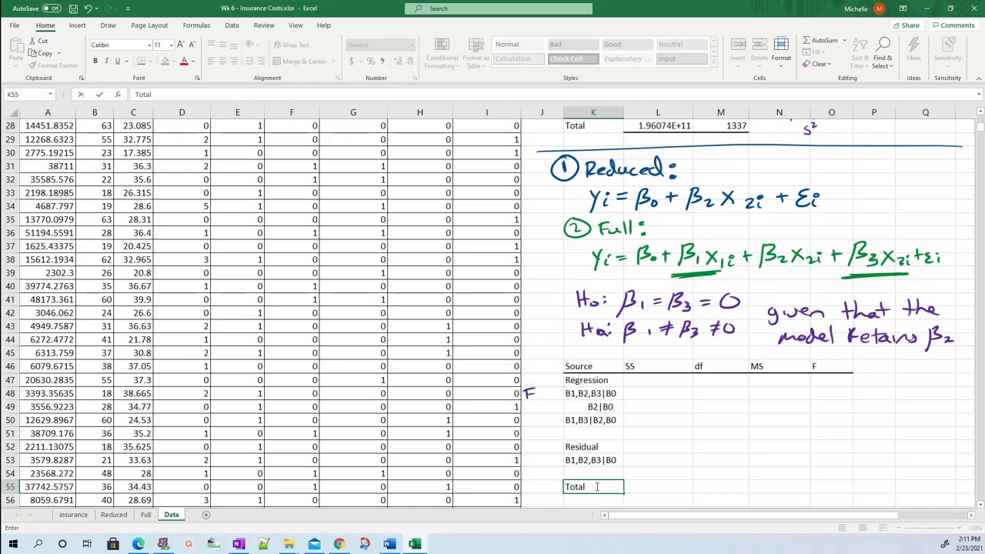
# Handwrite Full, Reduced and Extra beside the three regression rows.
pyautogui.moveTo(548, 385); pyautogui.dragTo(549, 398)
pyautogui.moveTo(546, 409); pyautogui.dragTo(554, 404)
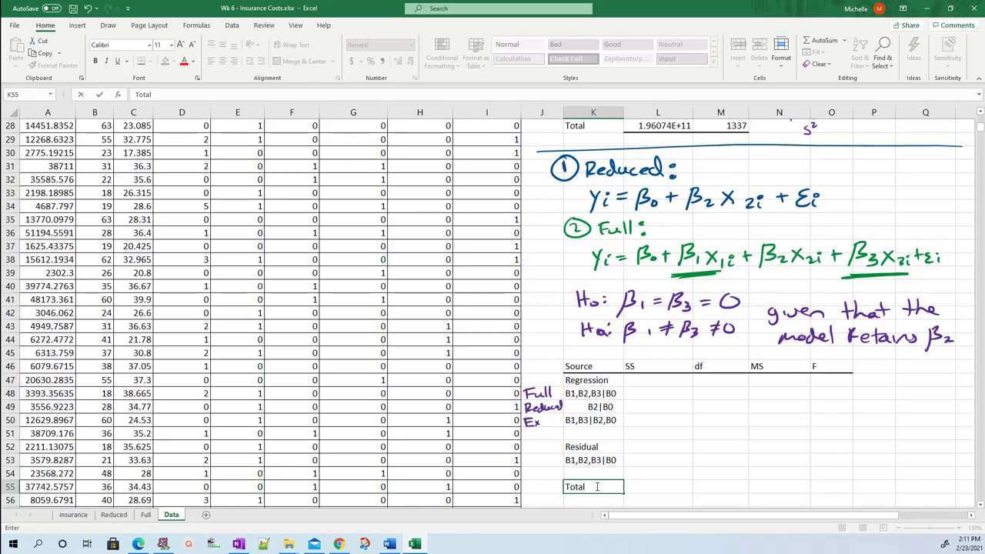
pyautogui.moveTo(542, 422); pyautogui.dragTo(555, 422)
pyautogui.click(658, 378)
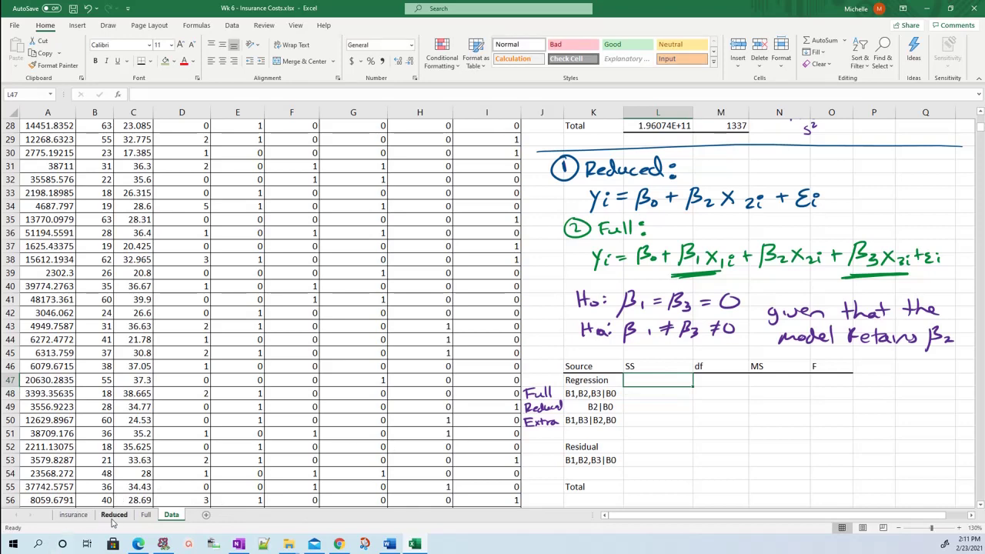
# Delete the Reduced and Full worksheets from the workbook.
pyautogui.click(118, 517)
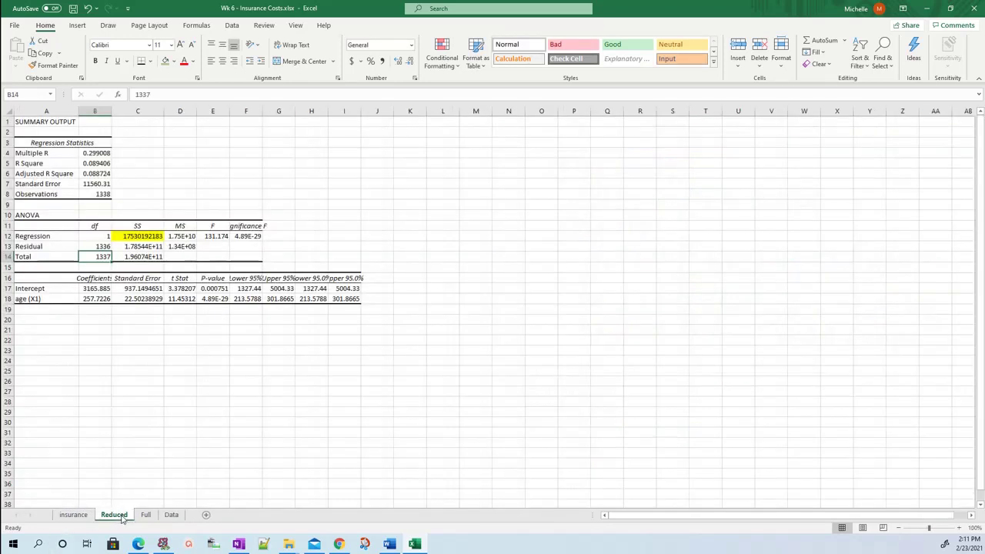
pyautogui.rightClick(121, 518)
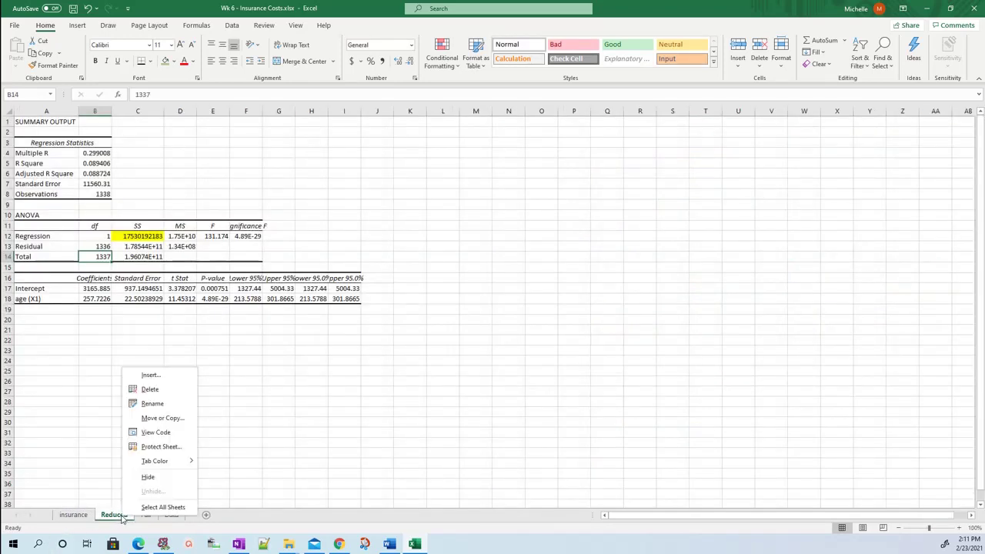
pyautogui.click(166, 392)
pyautogui.click(475, 300)
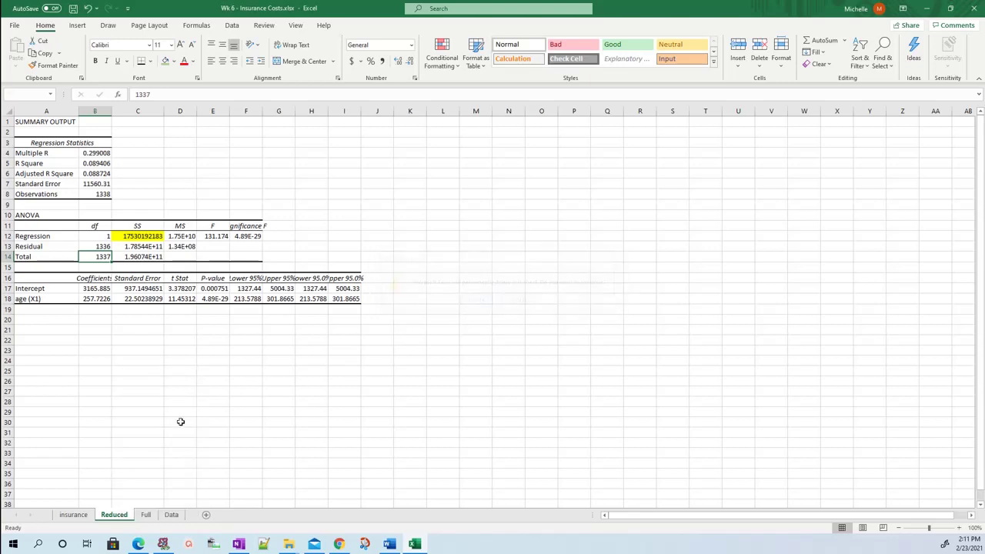
pyautogui.rightClick(118, 518)
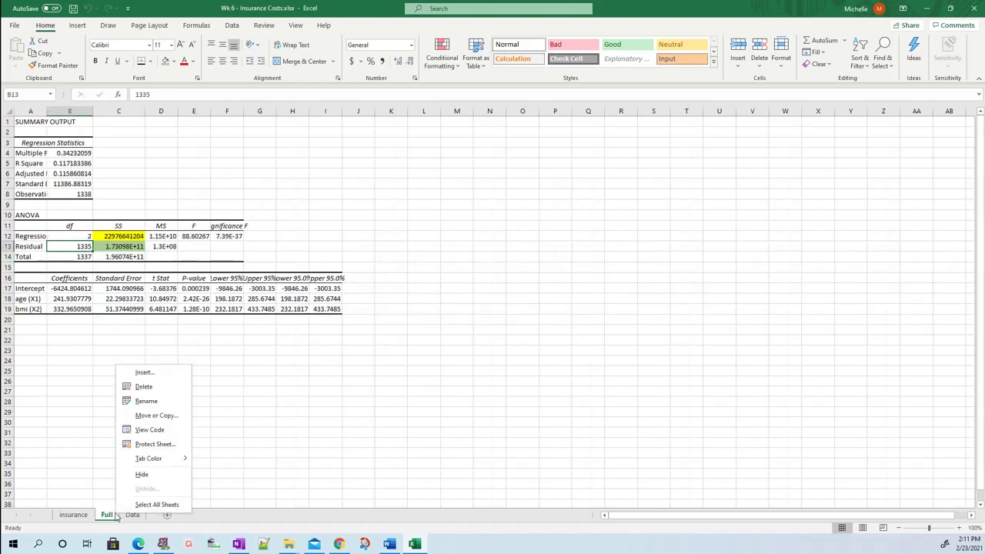
pyautogui.click(172, 387)
pyautogui.click(474, 301)
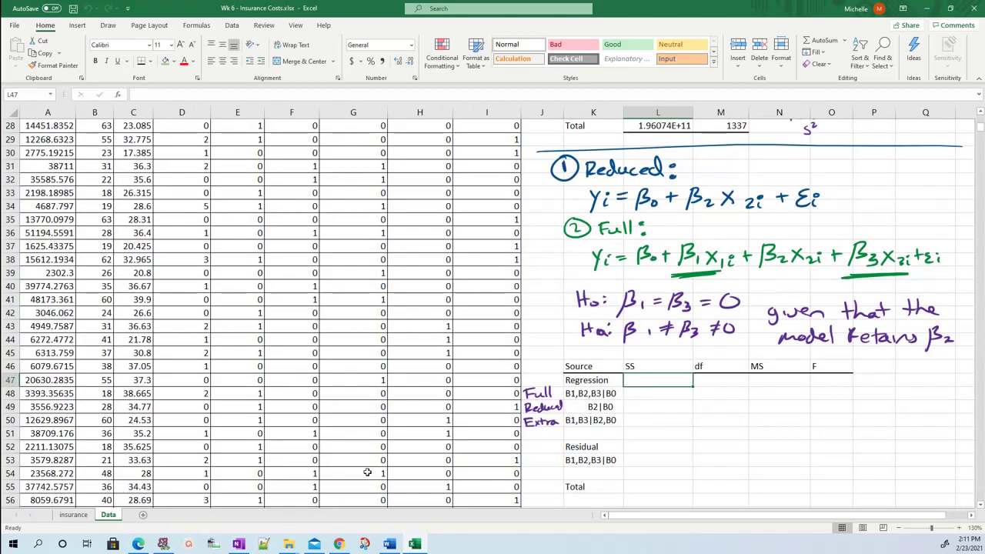
# Back on the Data sheet, select the B1,B2,B3|B0 label cell K48.
pyautogui.click(658, 399)
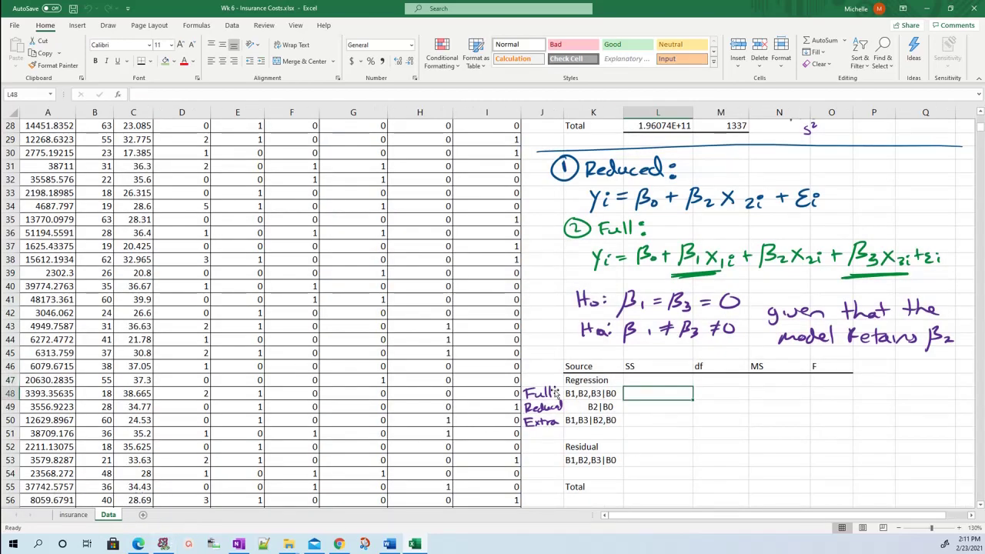
pyautogui.click(568, 394)
pyautogui.click(591, 396)
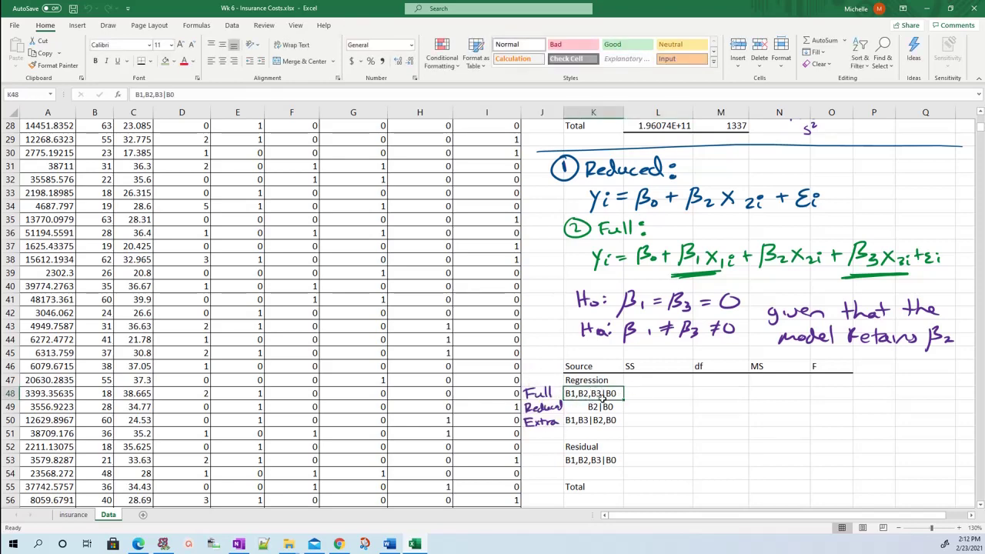
# Open the Regression tool, clear its prefilled ranges, and send output to a new sheet 'Full'.
pyautogui.scroll(9, 244, 326)
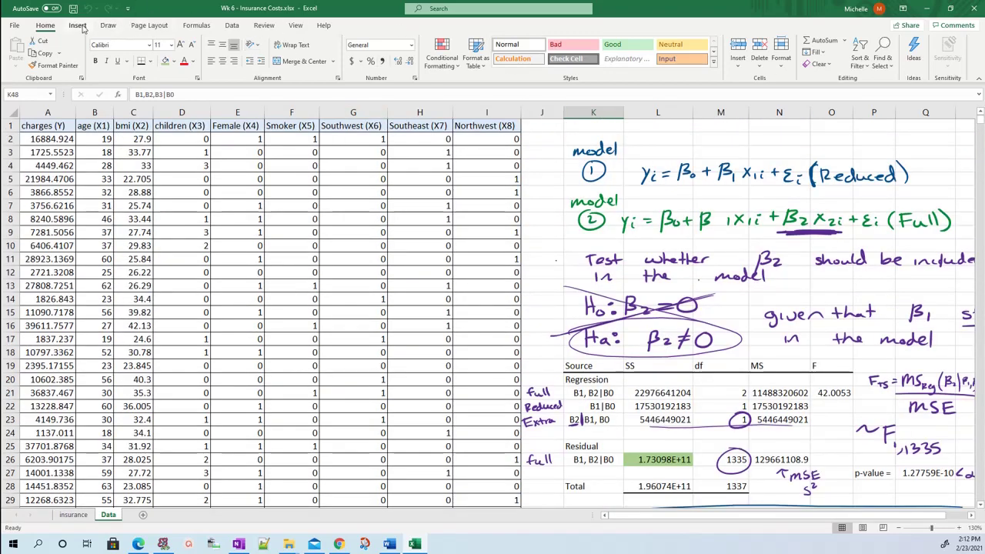
pyautogui.click(231, 25)
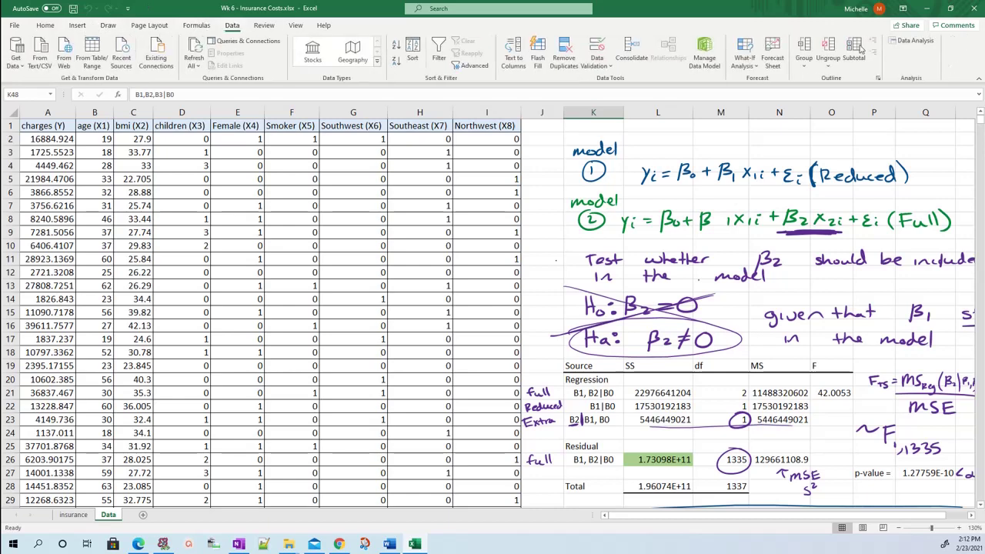
pyautogui.click(915, 41)
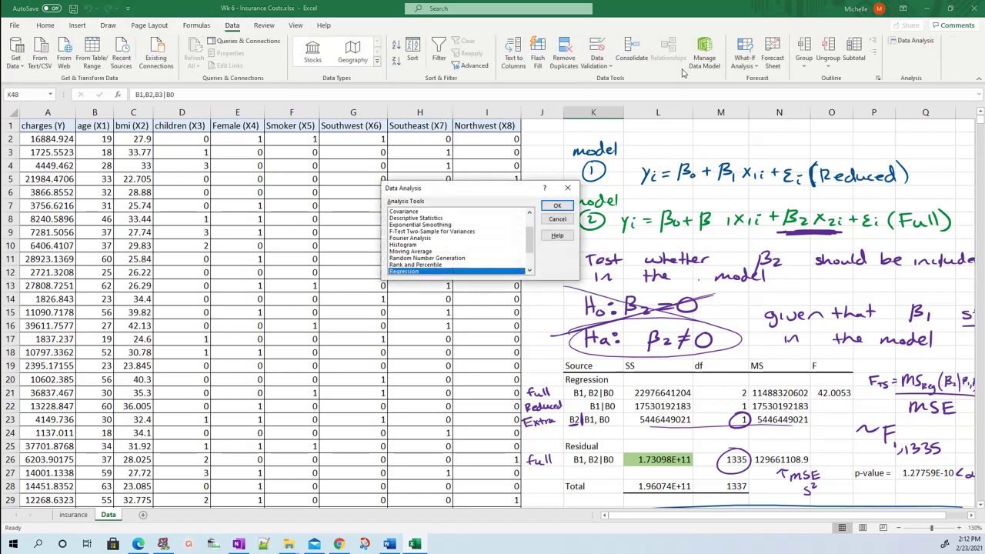
pyautogui.click(557, 205)
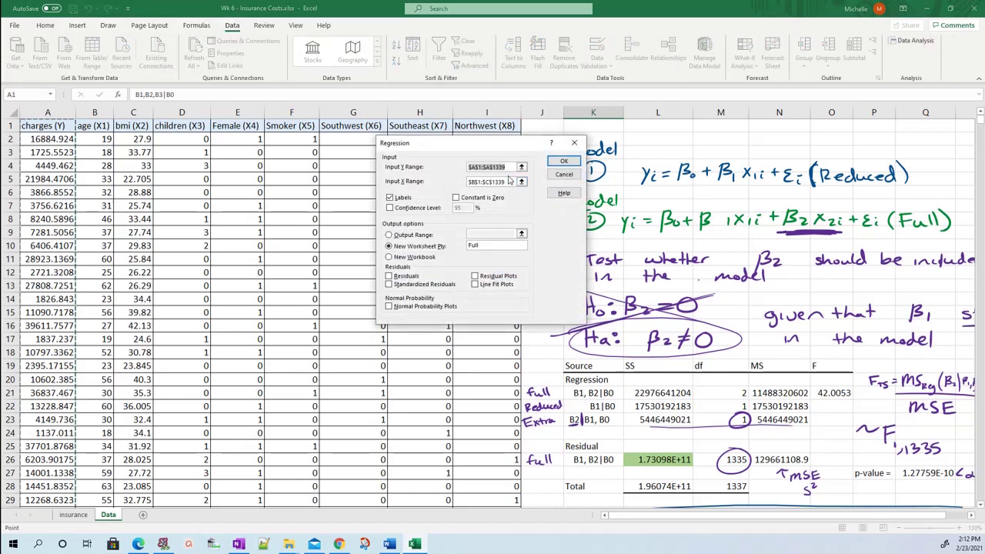
pyautogui.press('Delete')
pyautogui.press('Tab')
pyautogui.press('Delete')
pyautogui.click(499, 245)
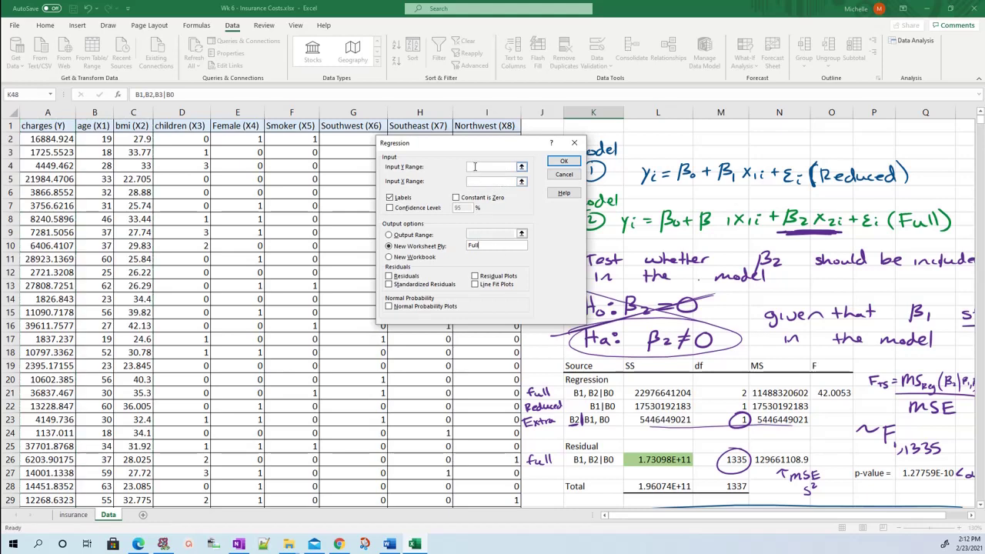
# Set Y Range to $A$1:$A$1339 and X Range to $B$1:$D$1339, then run the regression.
pyautogui.click(474, 166)
pyautogui.click(49, 125)
pyautogui.hotkey('ctrl', 'shift', 'Down')
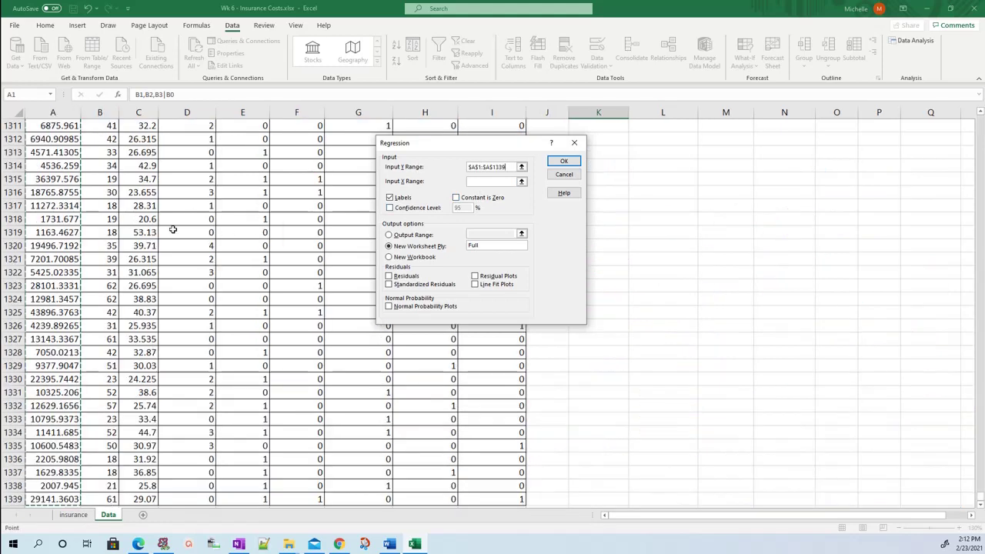
pyautogui.moveTo(981, 504); pyautogui.dragTo(980, 117)
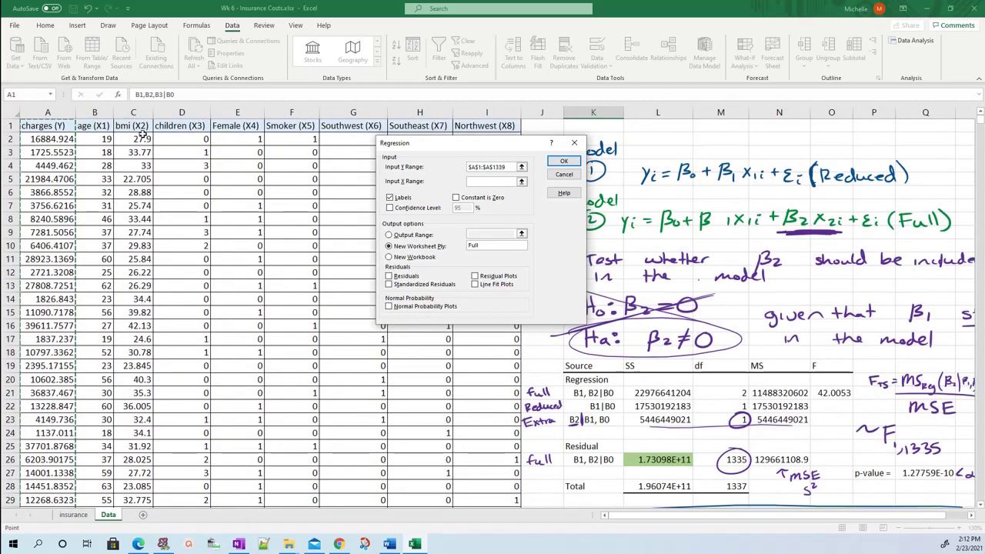
pyautogui.click(498, 185)
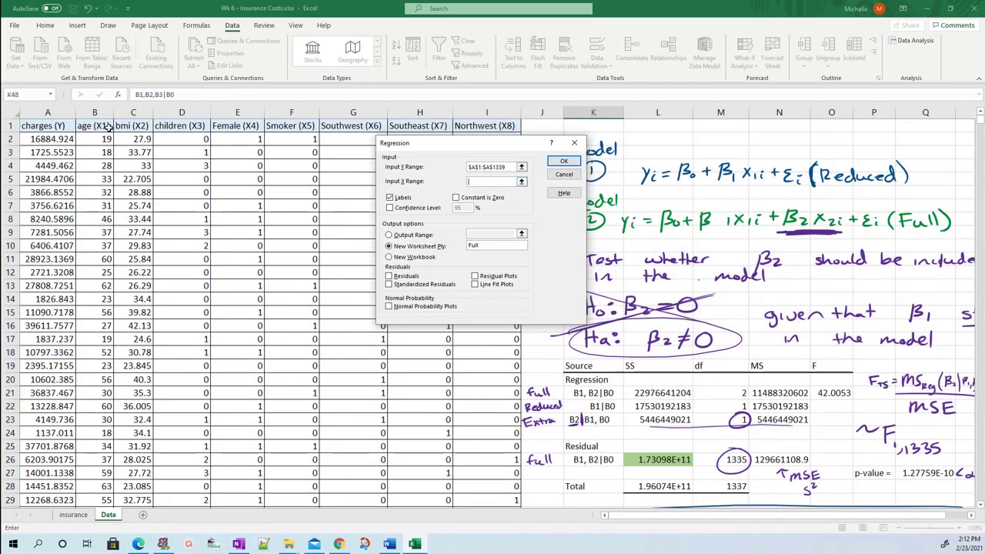
pyautogui.moveTo(96, 127); pyautogui.dragTo(184, 265)
pyautogui.hotkey('ctrl', 'shift', 'Down')
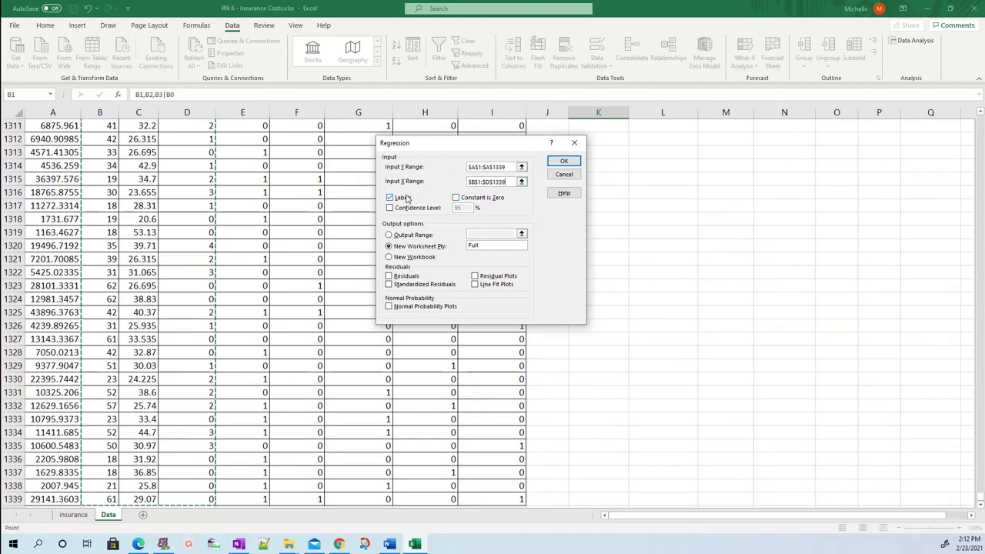
pyautogui.click(563, 161)
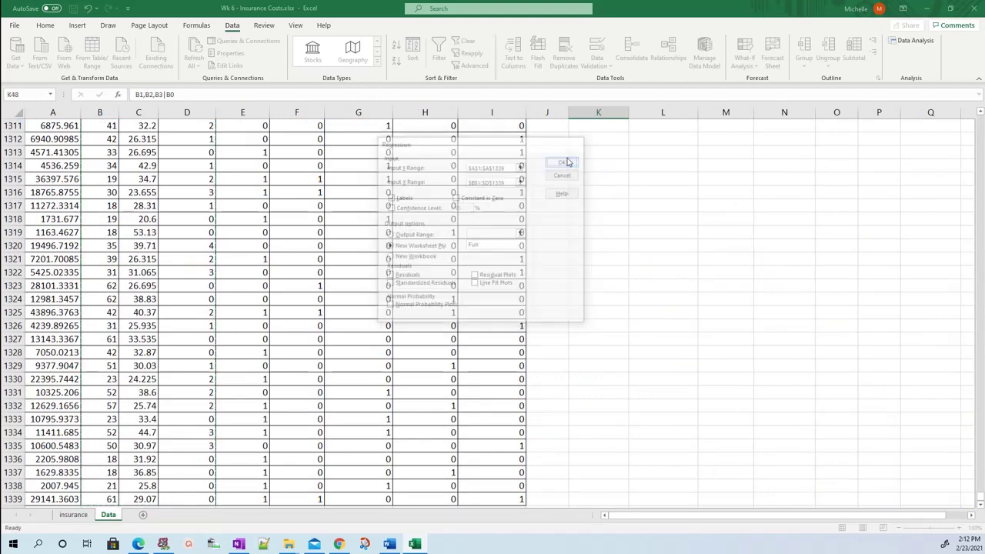
# Autofit columns A–C on the Full output sheet so the values show in full.
pyautogui.click(128, 278)
pyautogui.click(96, 236)
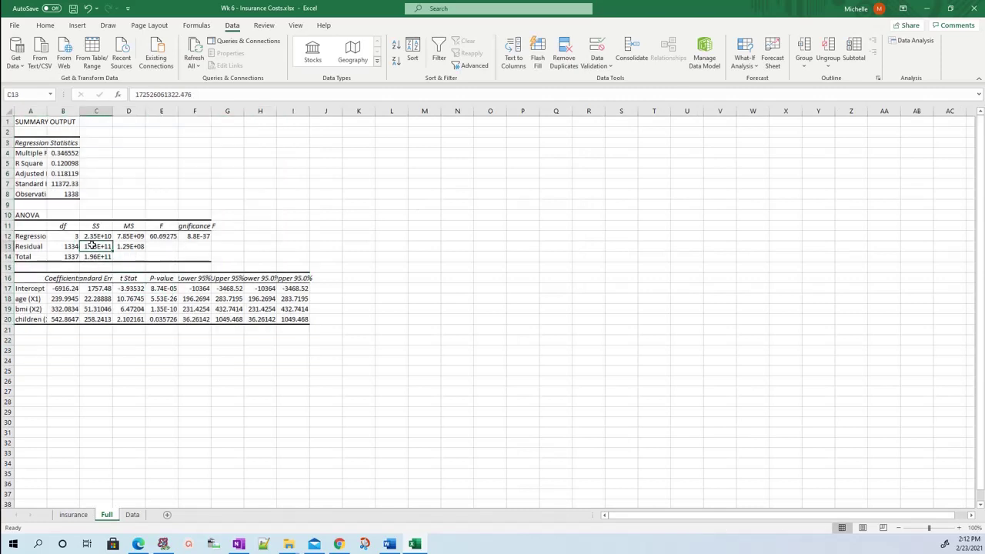
pyautogui.doubleClick(113, 110)
pyautogui.doubleClick(79, 111)
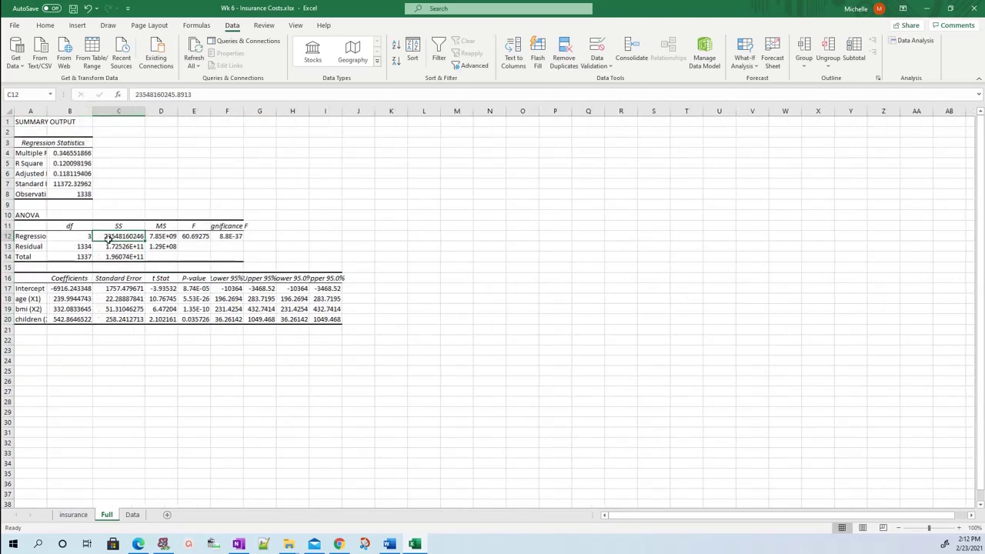
pyautogui.doubleClick(46, 111)
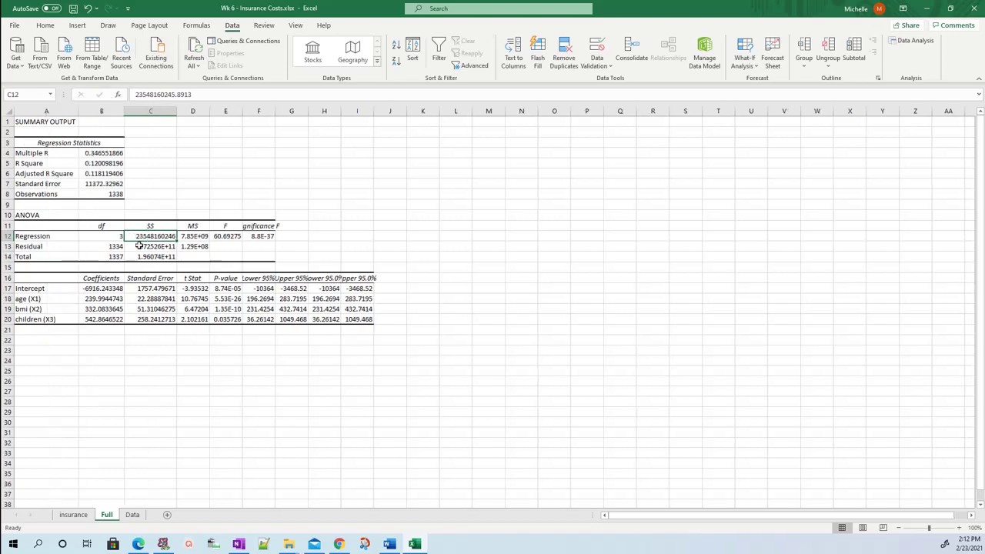
pyautogui.click(36, 235)
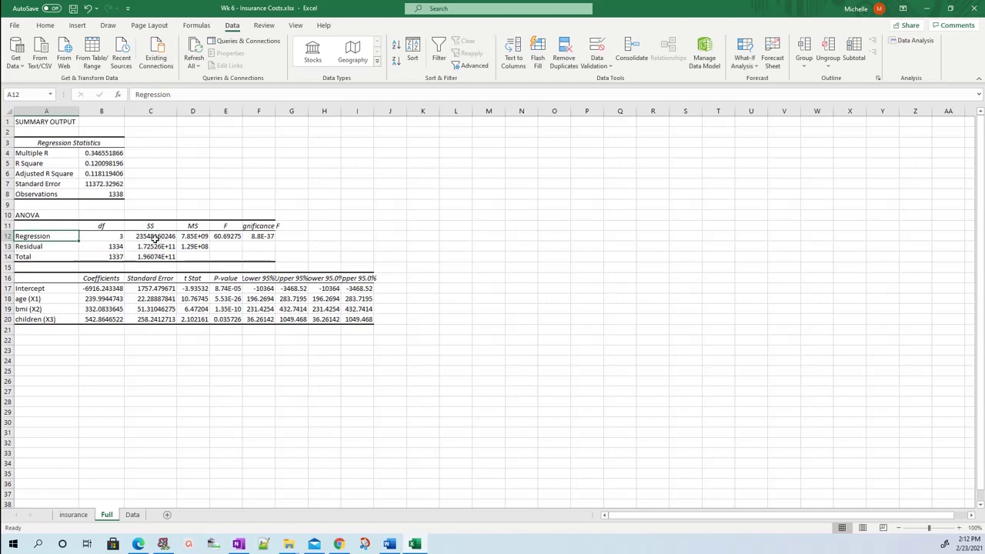
pyautogui.click(158, 239)
pyautogui.rightClick(170, 239)
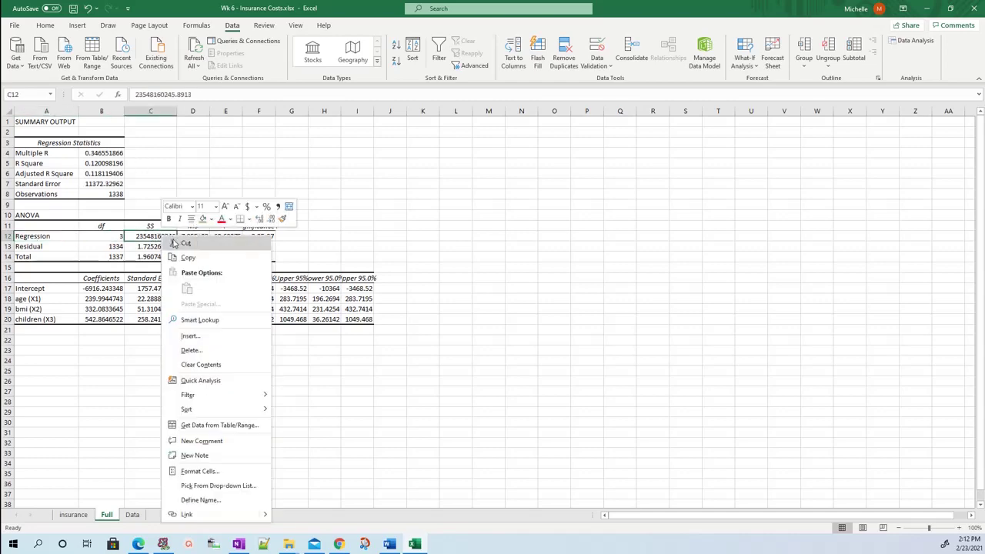
pyautogui.click(187, 257)
pyautogui.click(131, 515)
pyautogui.moveTo(979, 496); pyautogui.dragTo(978, 163)
pyautogui.scroll(20, 671, 257)
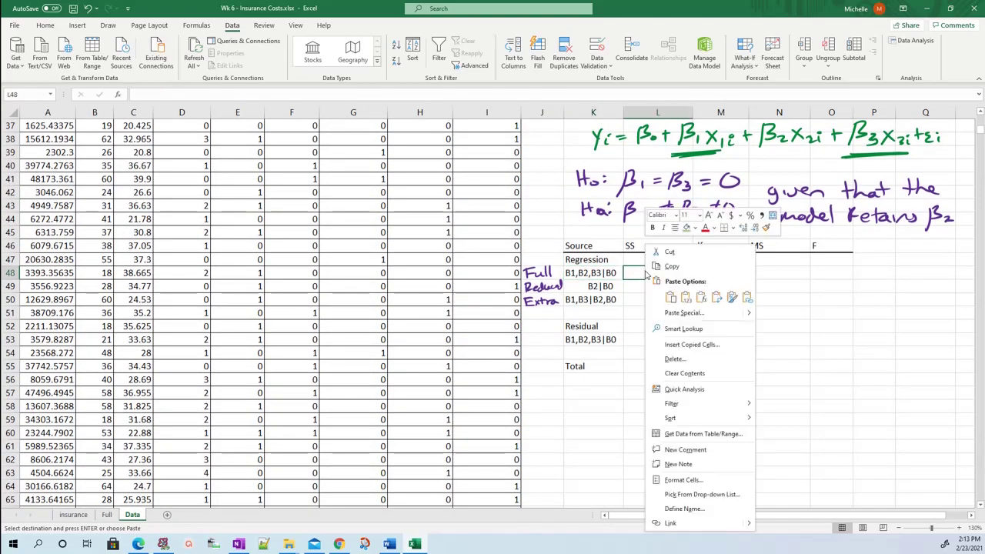
pyautogui.click(686, 298)
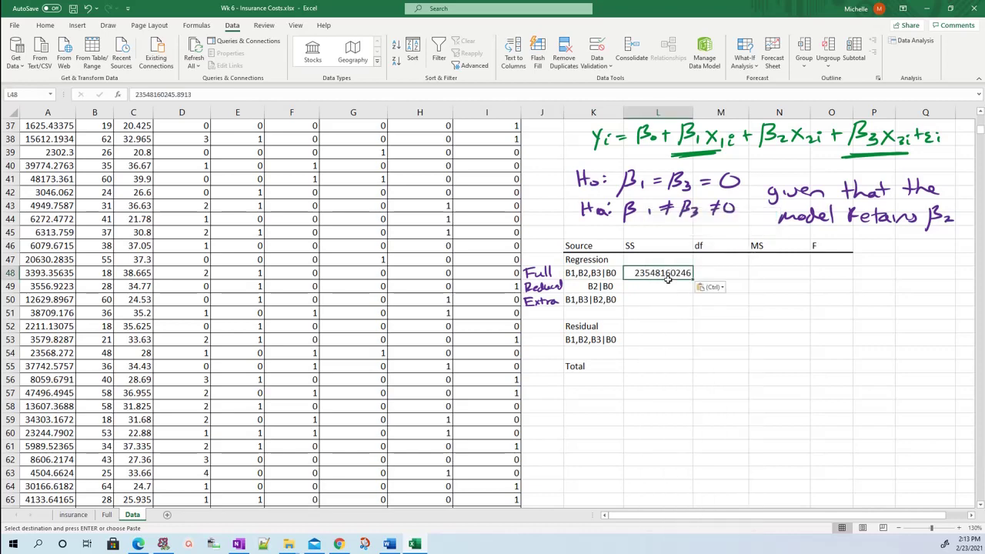
pyautogui.click(663, 299)
pyautogui.click(658, 285)
pyautogui.click(660, 273)
pyautogui.click(617, 288)
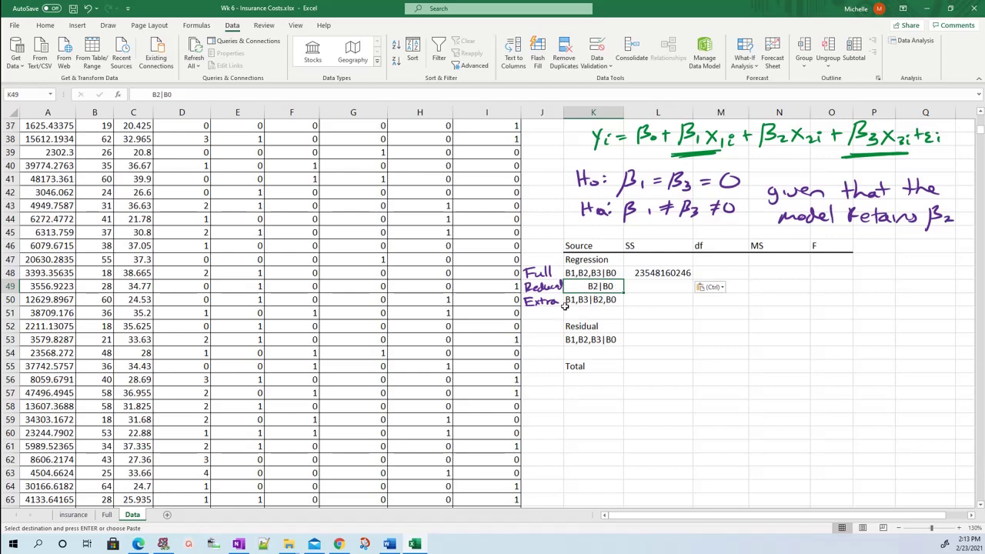
# Rerun Regression with X Range $C$1:$C$1339 (bmi only), outputting to a new sheet 'Reduced'.
pyautogui.click(911, 43)
pyautogui.click(555, 206)
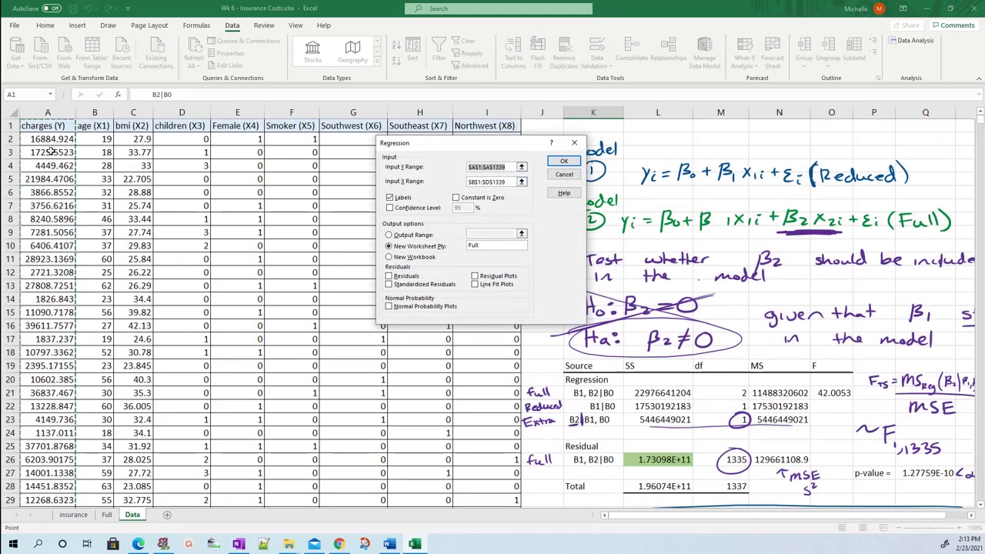
pyautogui.press('Tab')
pyautogui.press('Tab')
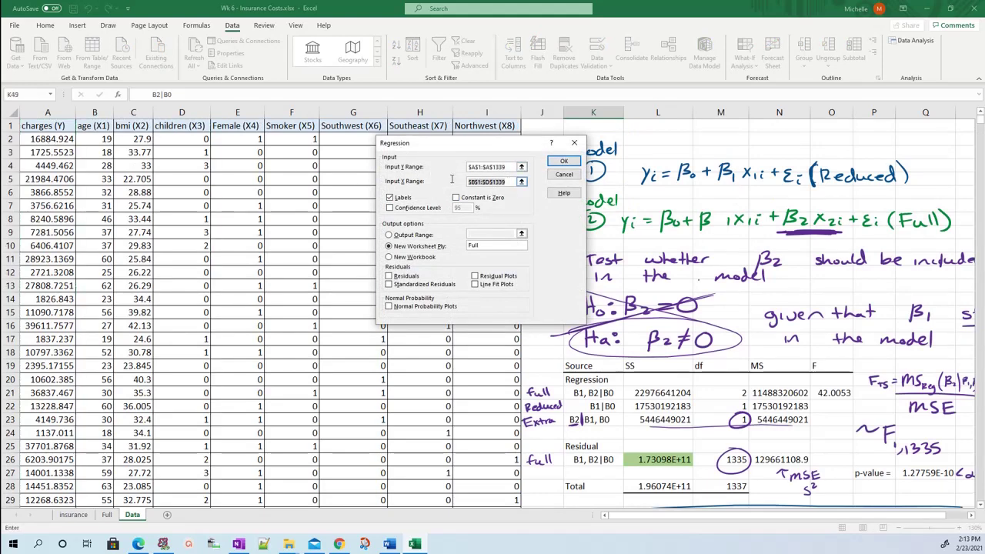
pyautogui.press('BackSpace')
pyautogui.click(137, 127)
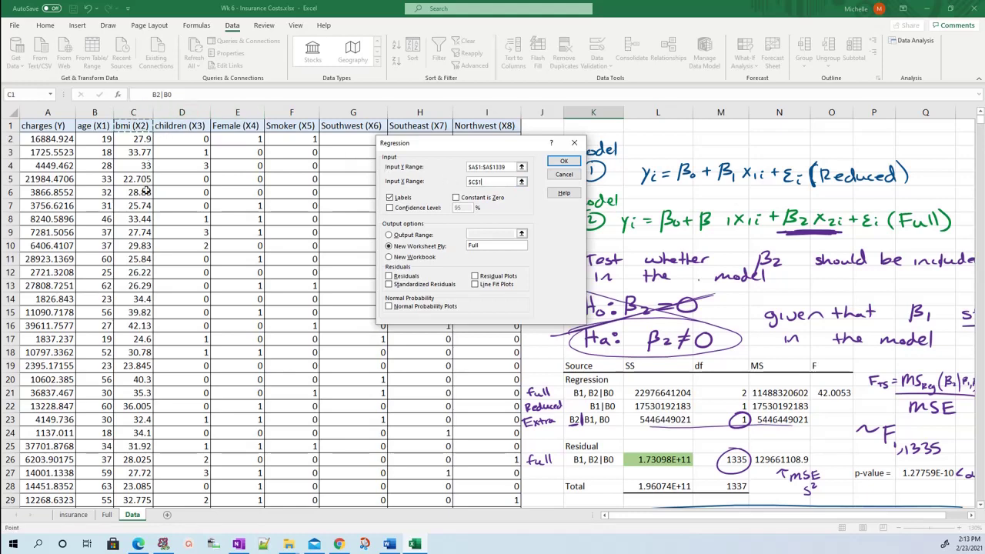
pyautogui.hotkey('ctrl', 'shift', 'Down')
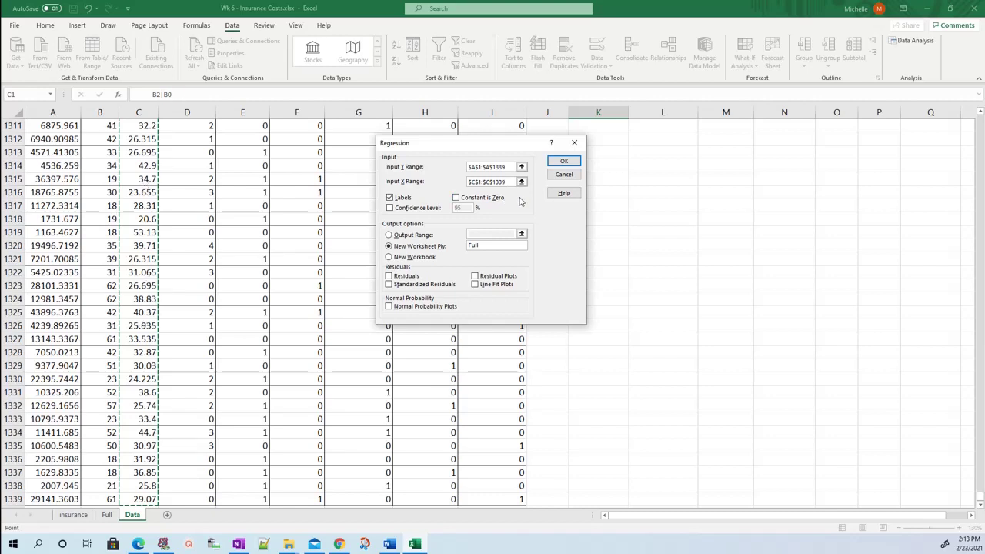
pyautogui.click(513, 184)
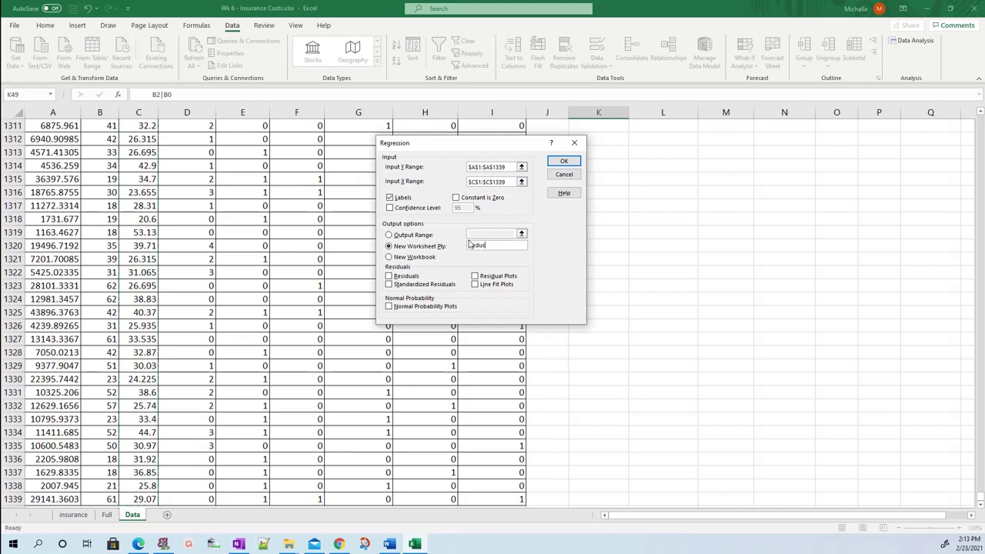
pyautogui.click(562, 161)
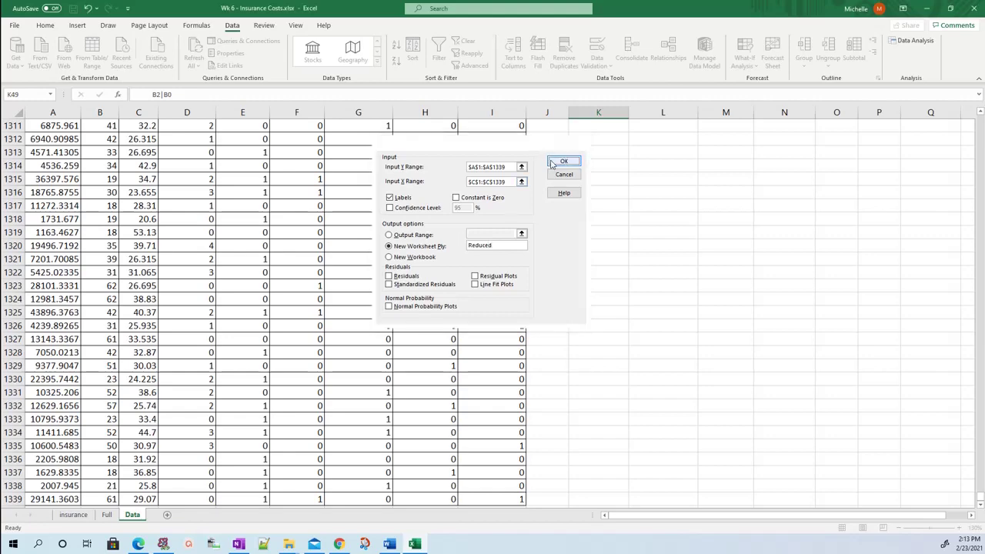
# Autofit all columns on the Reduced sheet and copy the regression SS in C12.
pyautogui.click(11, 113)
pyautogui.doubleClick(47, 111)
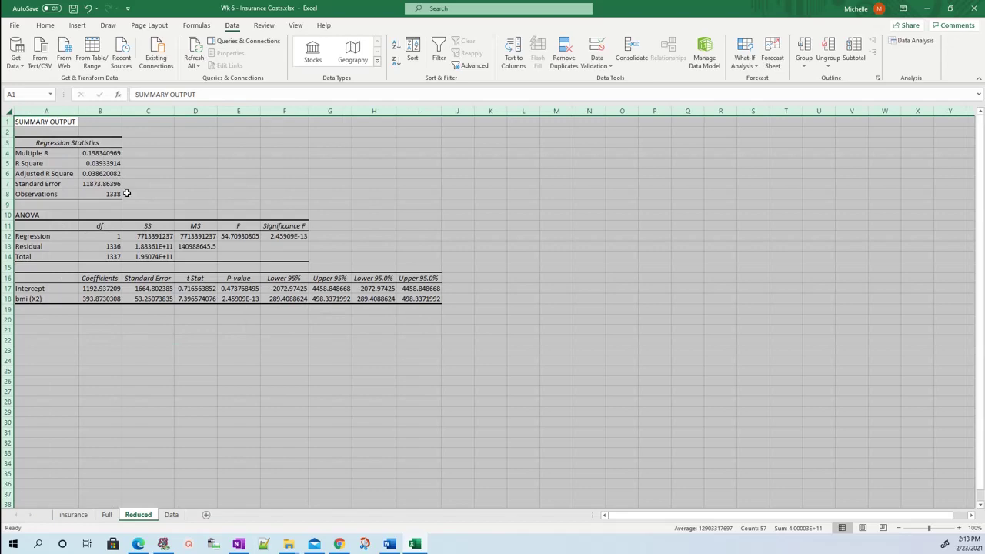
pyautogui.click(171, 237)
pyautogui.rightClick(158, 236)
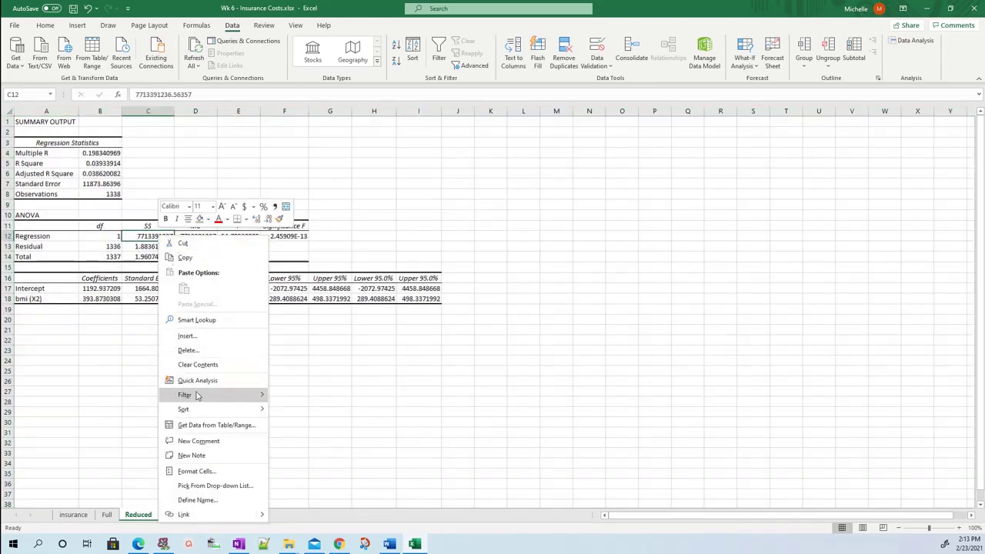
pyautogui.click(206, 261)
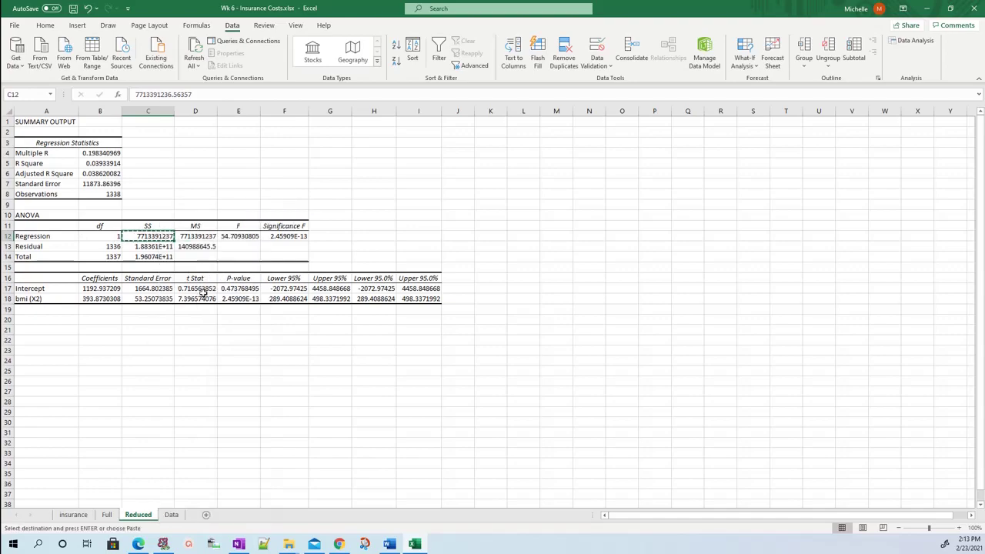
pyautogui.click(171, 514)
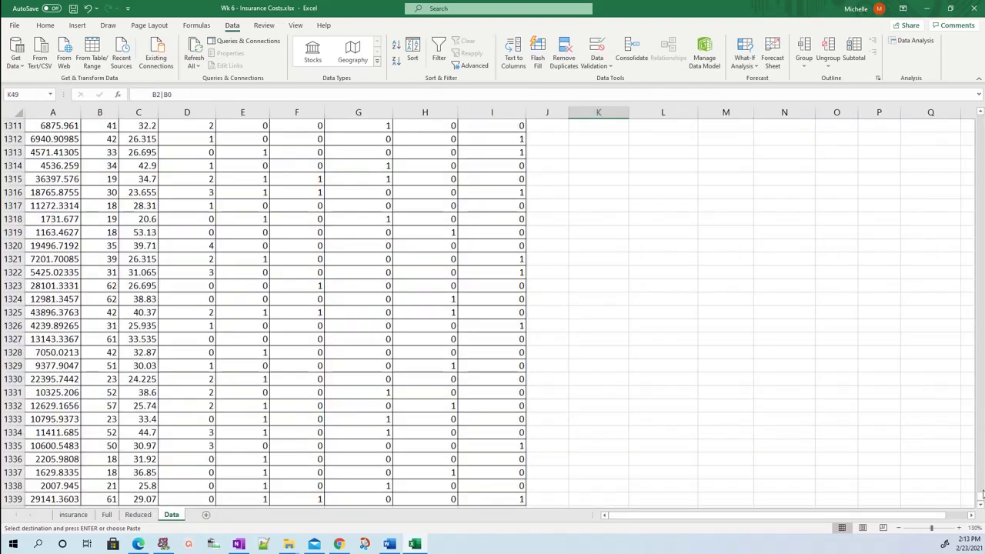
pyautogui.moveTo(981, 499); pyautogui.dragTo(981, 117)
pyautogui.scroll(-6, 594, 187)
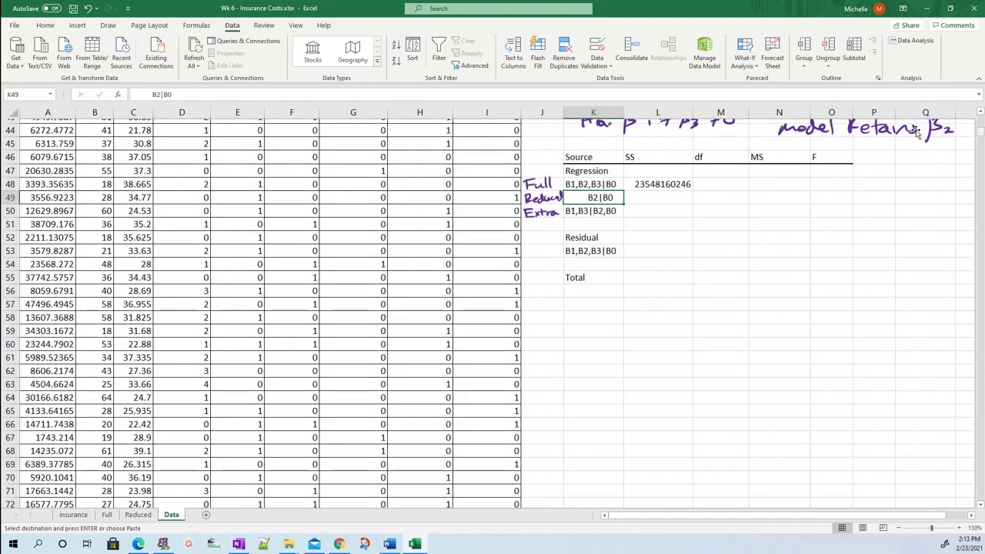
pyautogui.click(638, 192)
pyautogui.rightClick(640, 194)
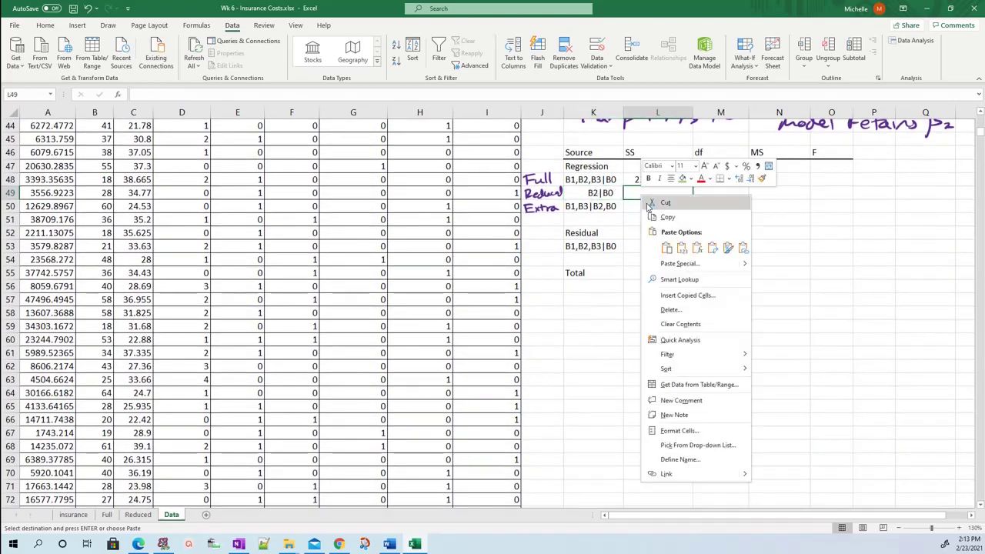
pyautogui.click(658, 241)
pyautogui.click(658, 231)
pyautogui.click(651, 208)
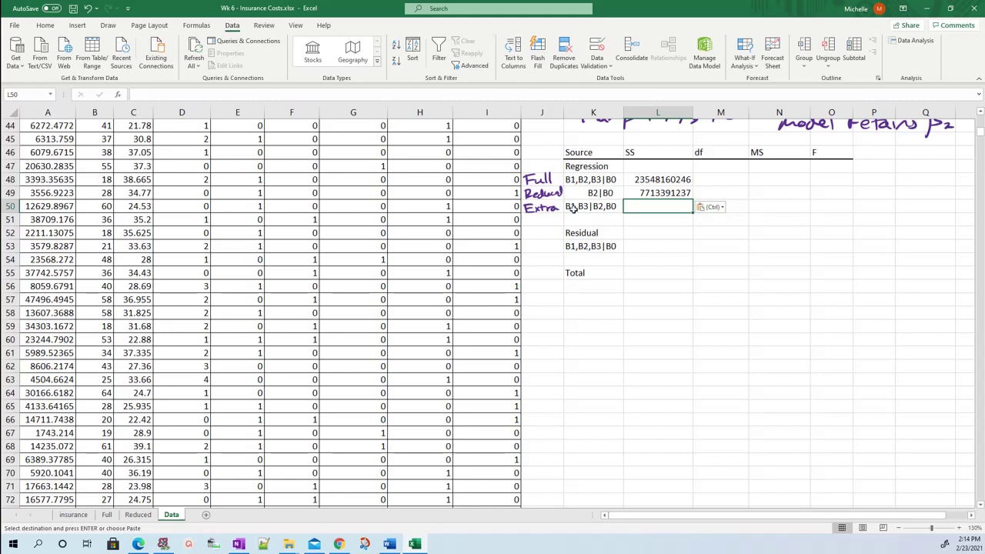
pyautogui.click(625, 183)
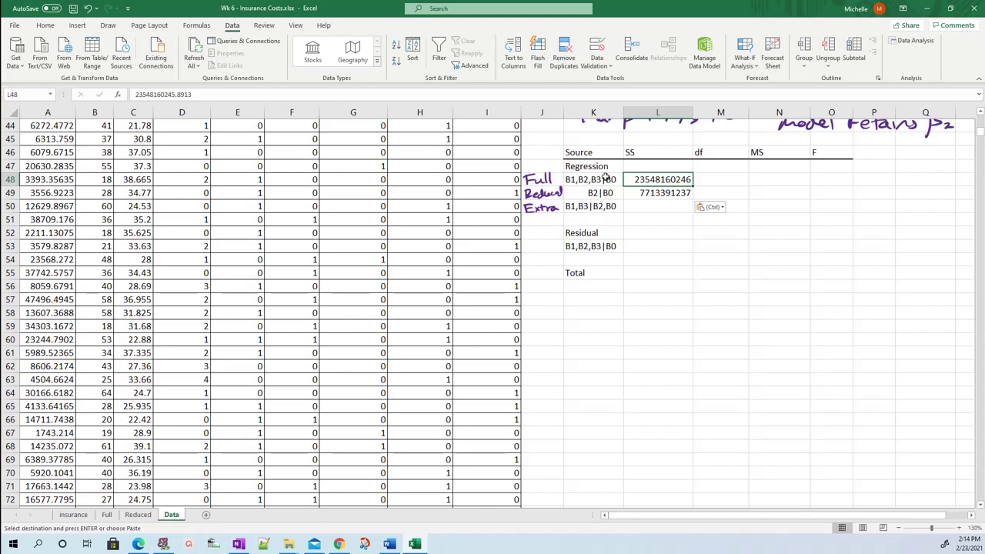
pyautogui.click(645, 205)
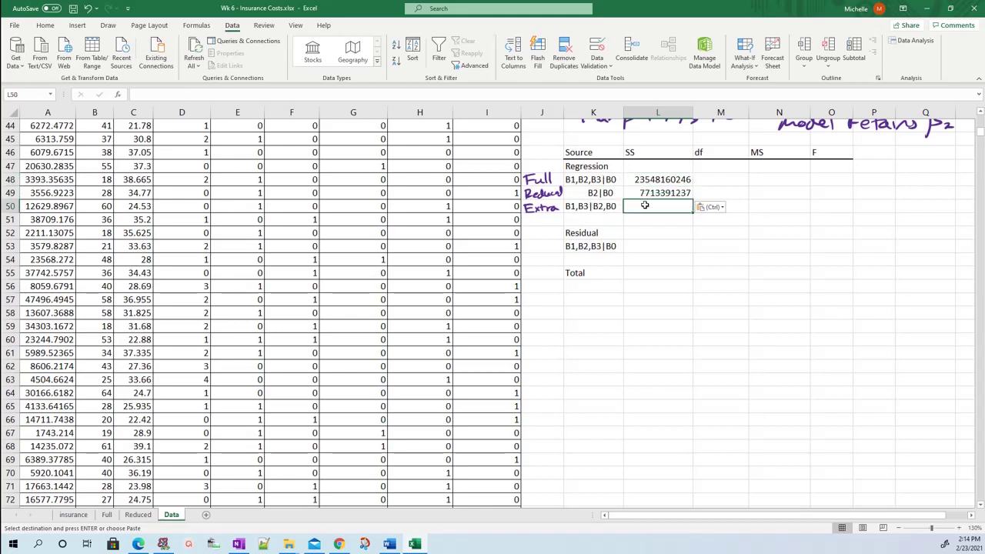
pyautogui.write('=')
pyautogui.press('Up')
pyautogui.press('Up')
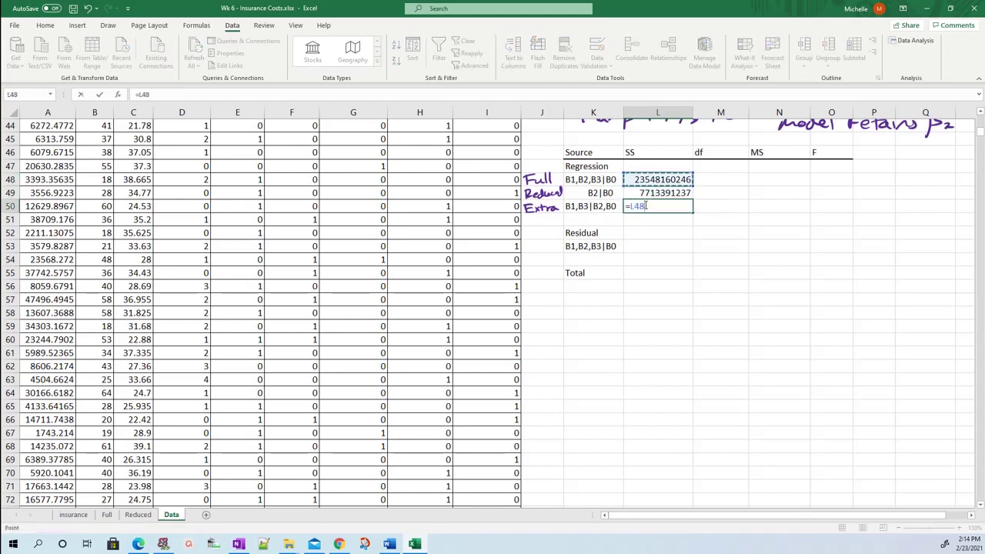
pyautogui.write('-')
pyautogui.press('Down')
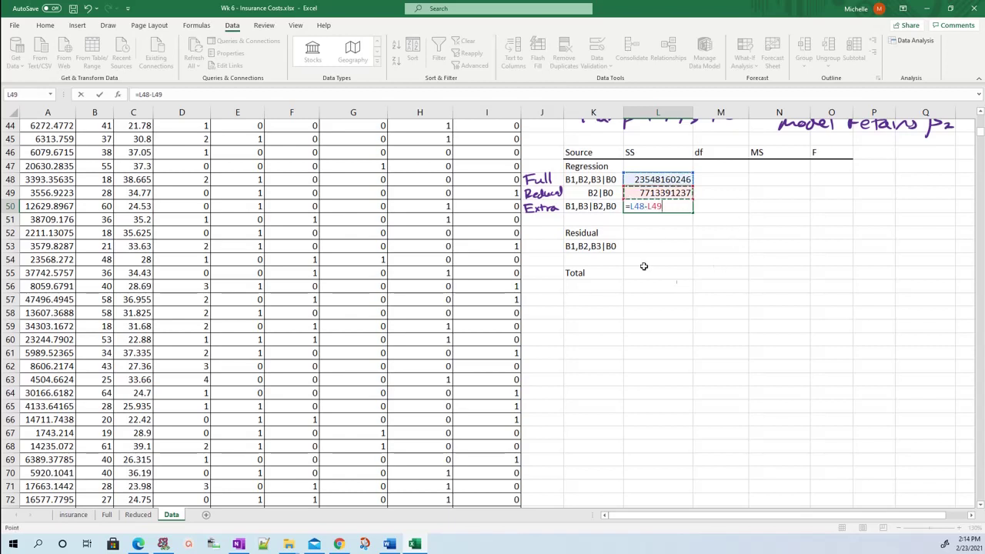
pyautogui.press('BackSpace')
pyautogui.press('BackSpace')
pyautogui.press('BackSpace')
pyautogui.press('BackSpace')
pyautogui.press('BackSpace')
pyautogui.press('BackSpace')
pyautogui.press('BackSpace')
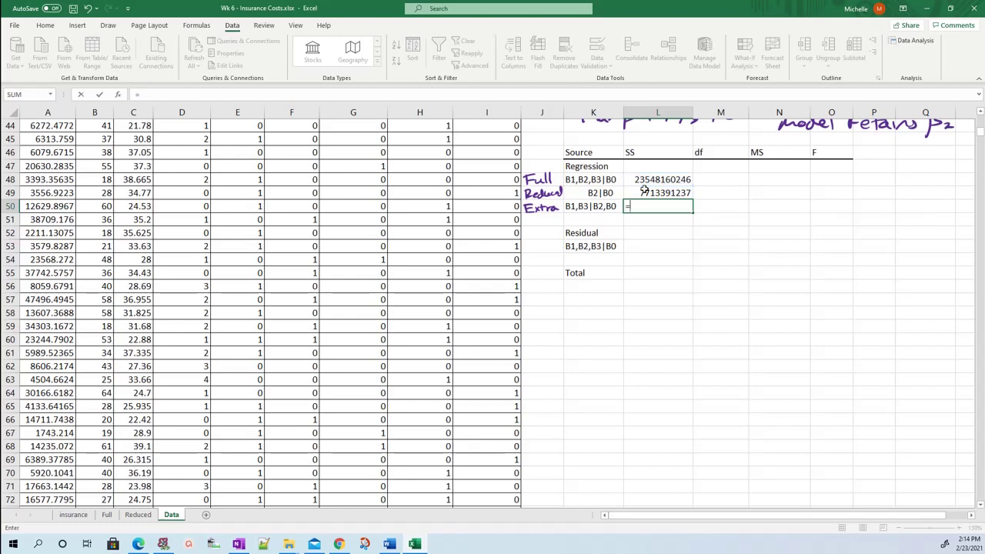
pyautogui.click(644, 183)
pyautogui.write('-')
pyautogui.click(685, 194)
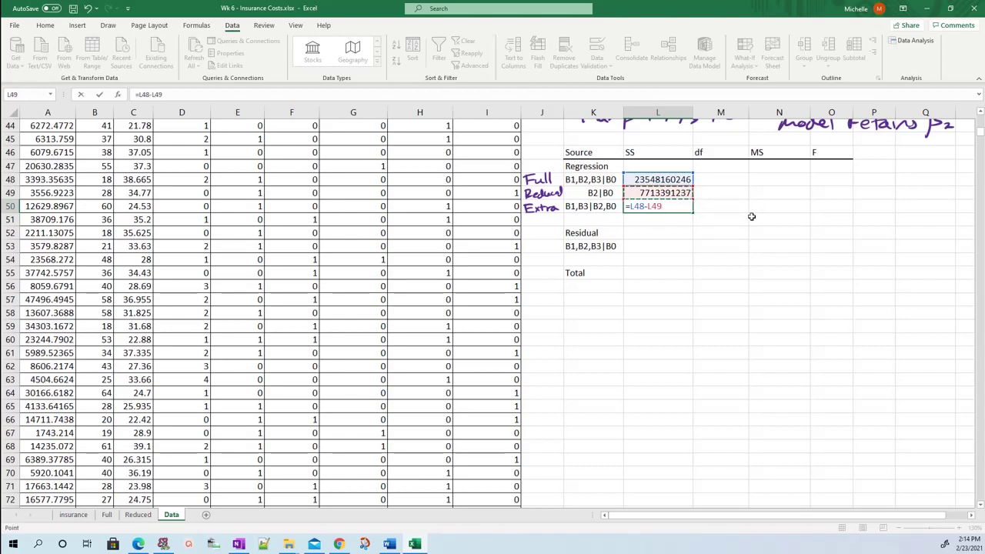
pyautogui.press('Return')
pyautogui.click(672, 244)
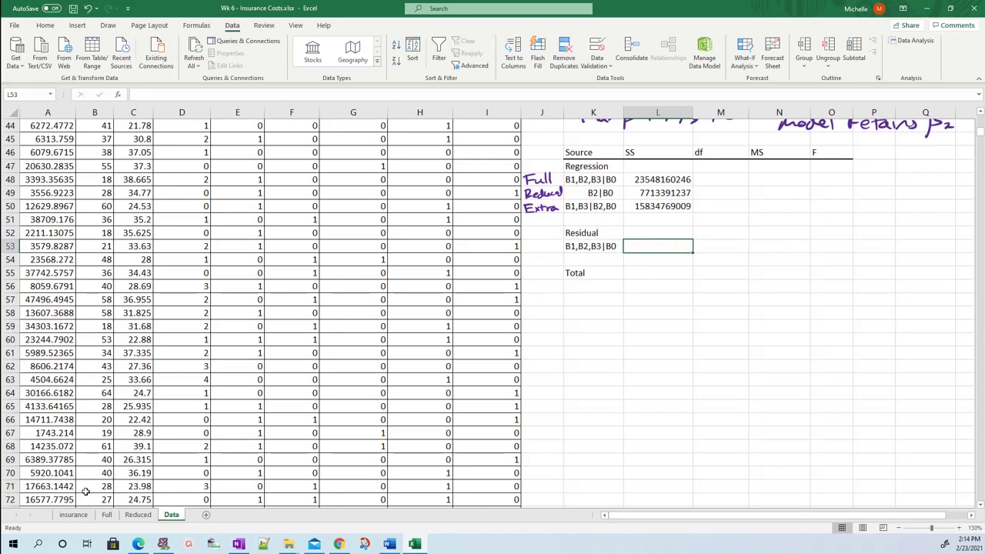
# Paste the Full sheet's residual SS from C13 as a value into L53 (1.72526E+11).
pyautogui.click(106, 516)
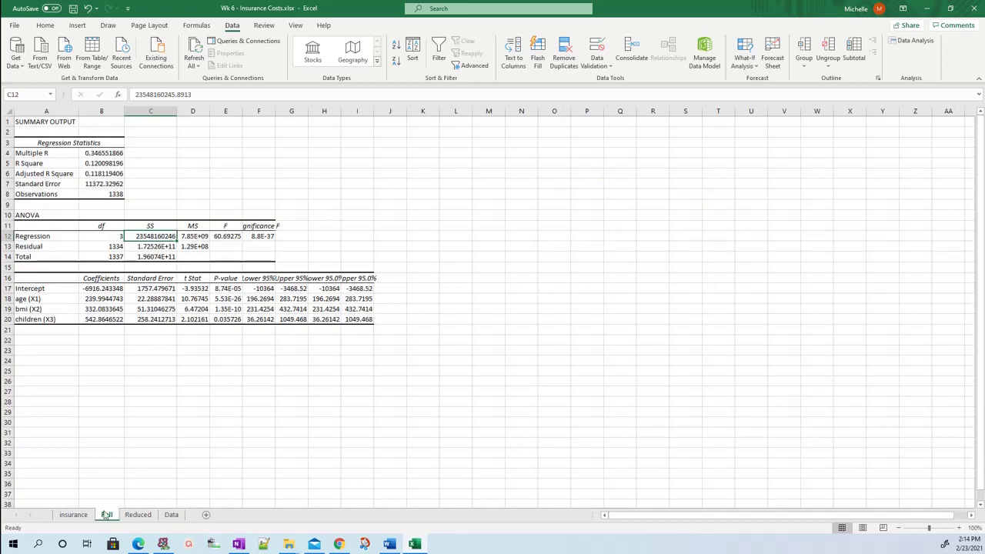
pyautogui.click(148, 245)
pyautogui.rightClick(151, 246)
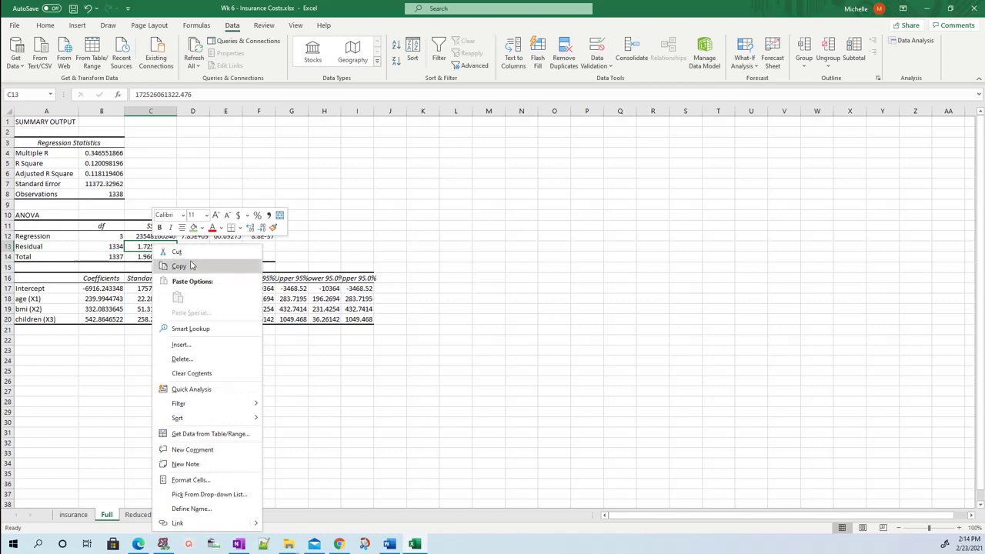
pyautogui.click(188, 266)
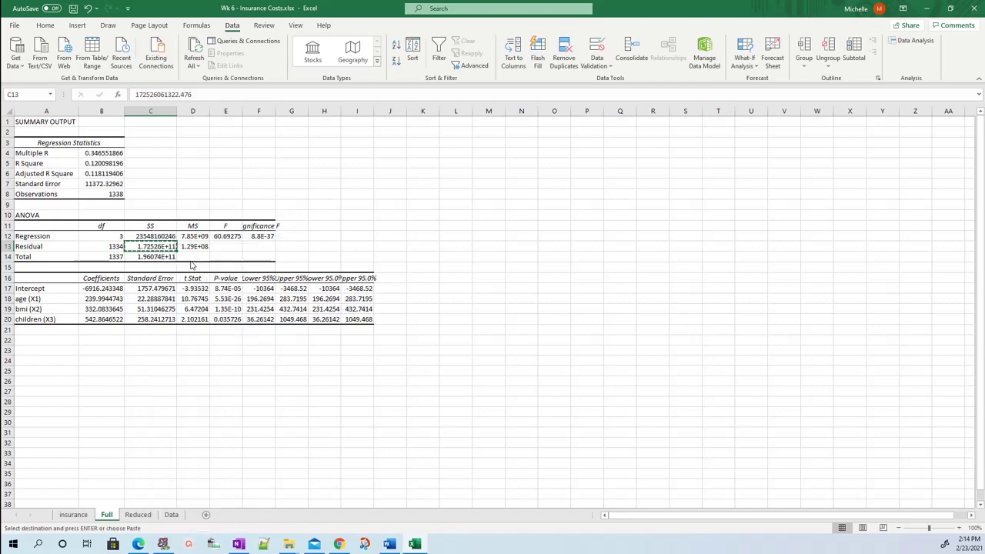
pyautogui.click(171, 514)
pyautogui.rightClick(631, 245)
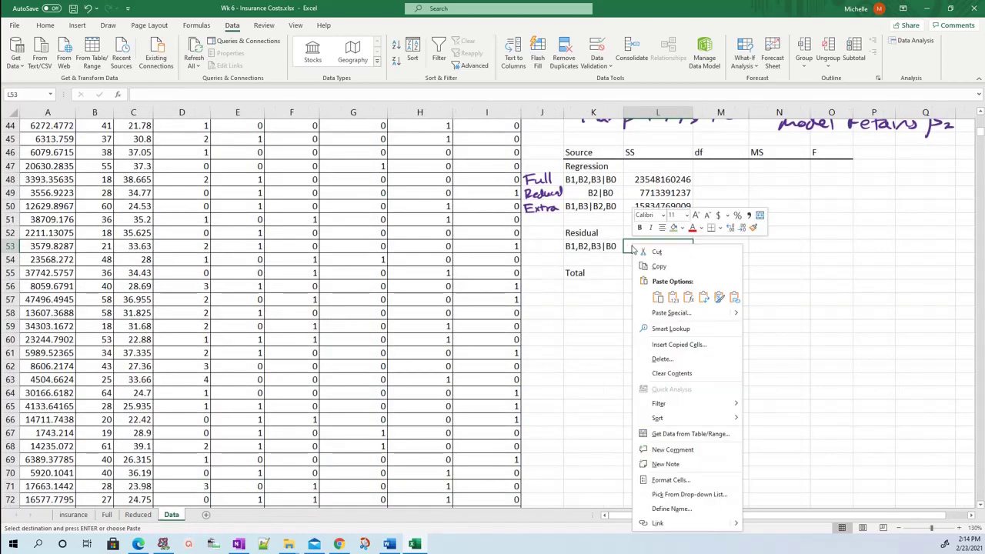
pyautogui.click(658, 296)
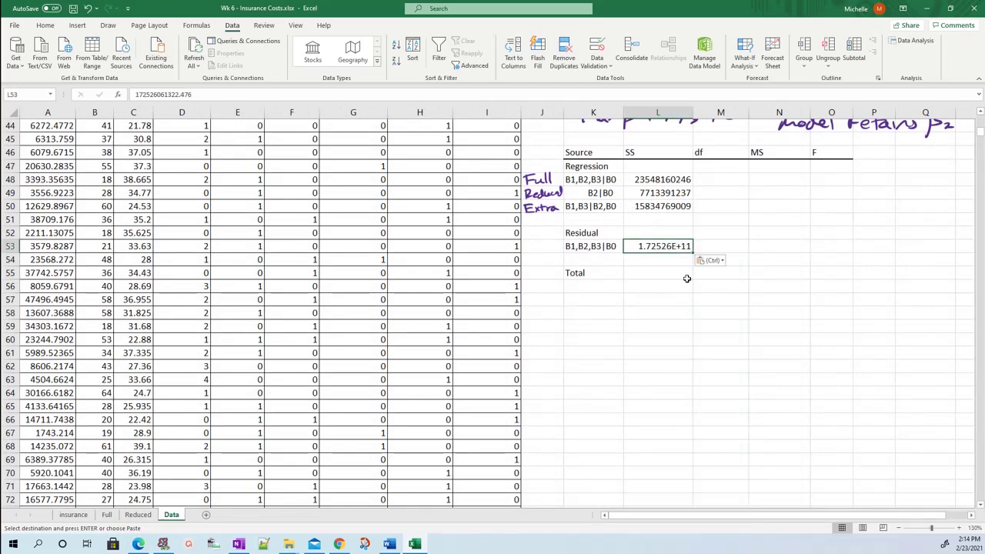
pyautogui.click(646, 272)
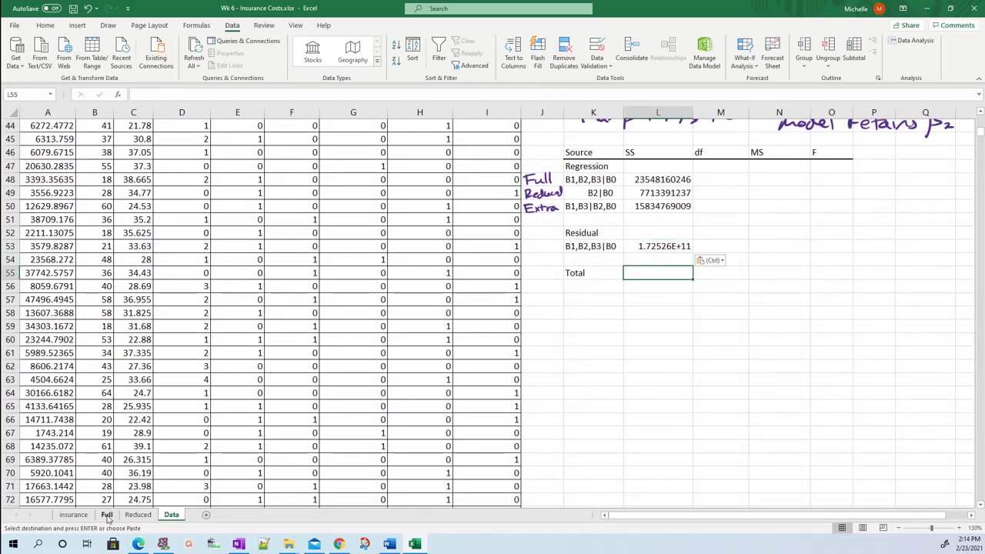
# Copy the total SS from C14 and paste it into L55 (1.96074E+11).
pyautogui.click(106, 514)
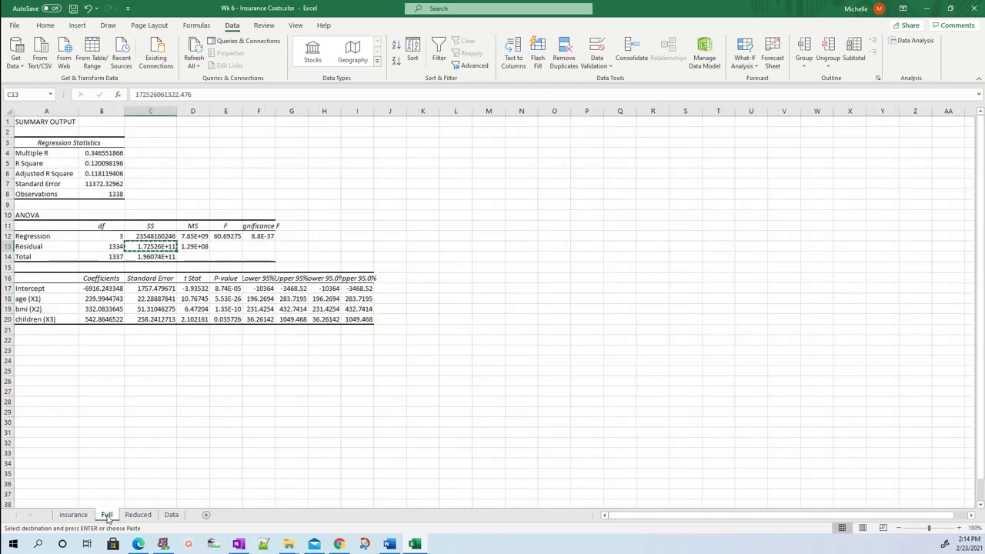
pyautogui.click(158, 257)
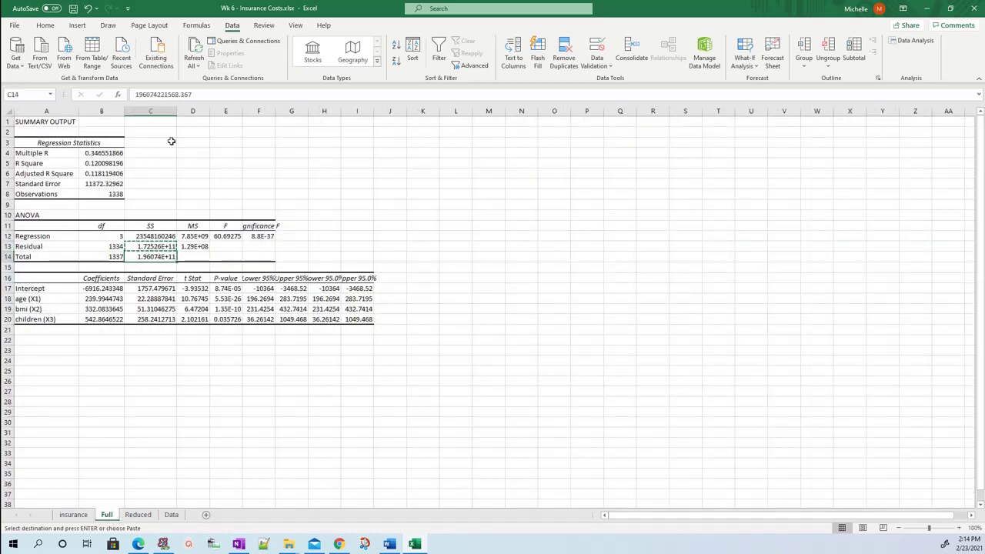
pyautogui.click(150, 515)
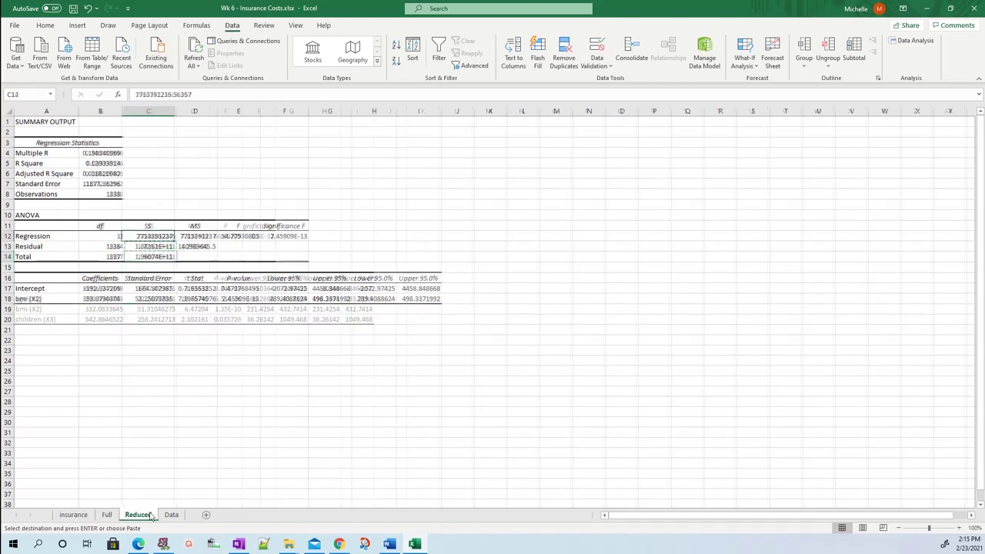
pyautogui.click(154, 258)
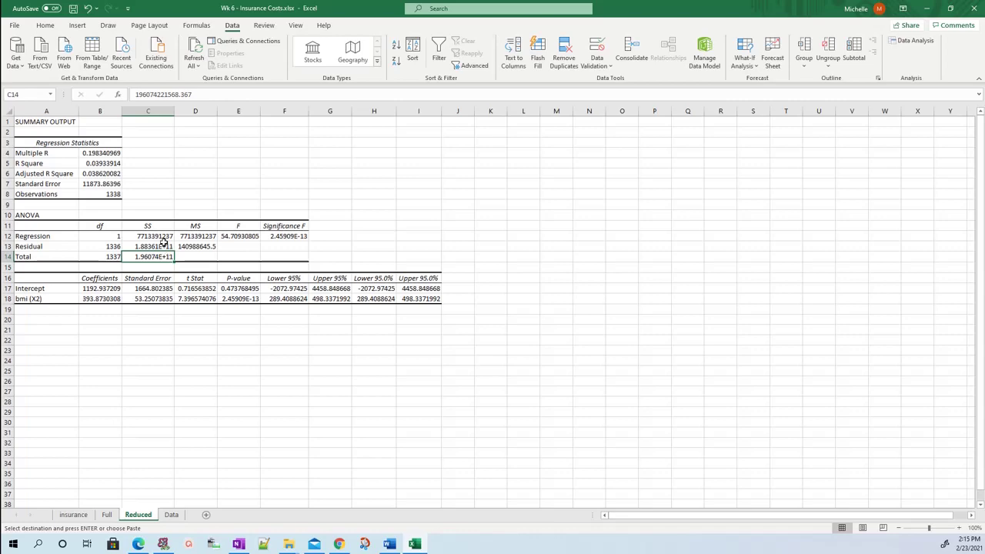
pyautogui.click(170, 515)
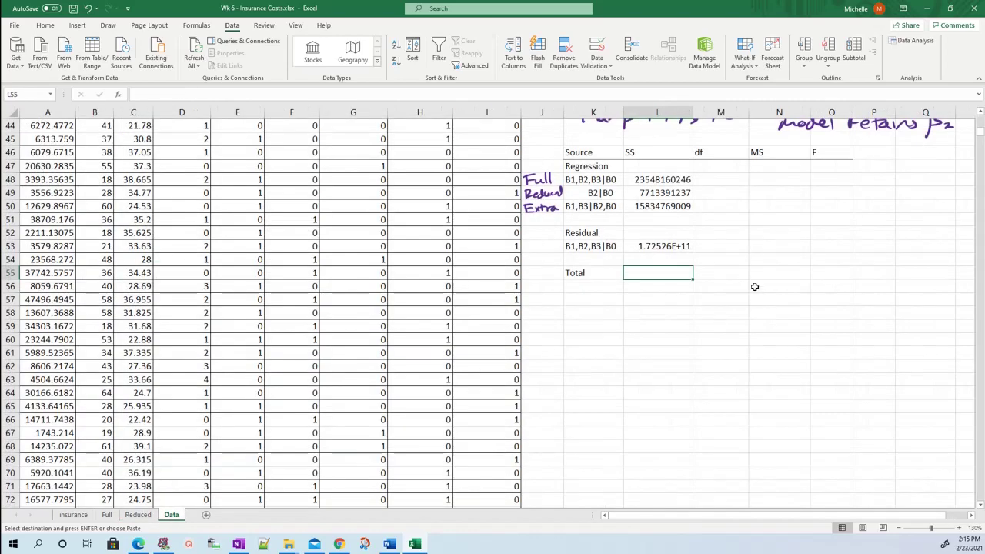
pyautogui.hotkey('ctrl', 'v')
pyautogui.click(671, 317)
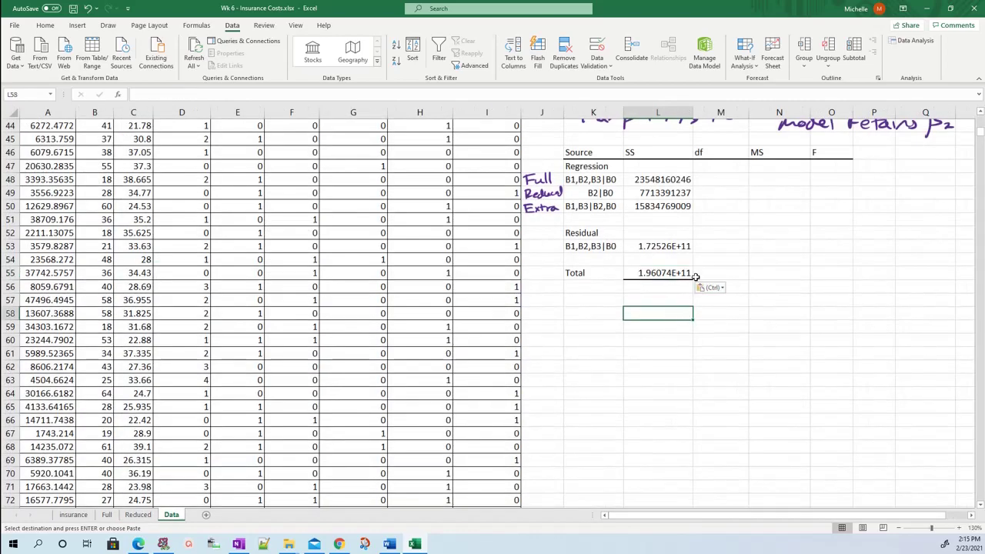
# Enter df 3 in M48 for the Full row, matching the Full output's regression df.
pyautogui.click(711, 180)
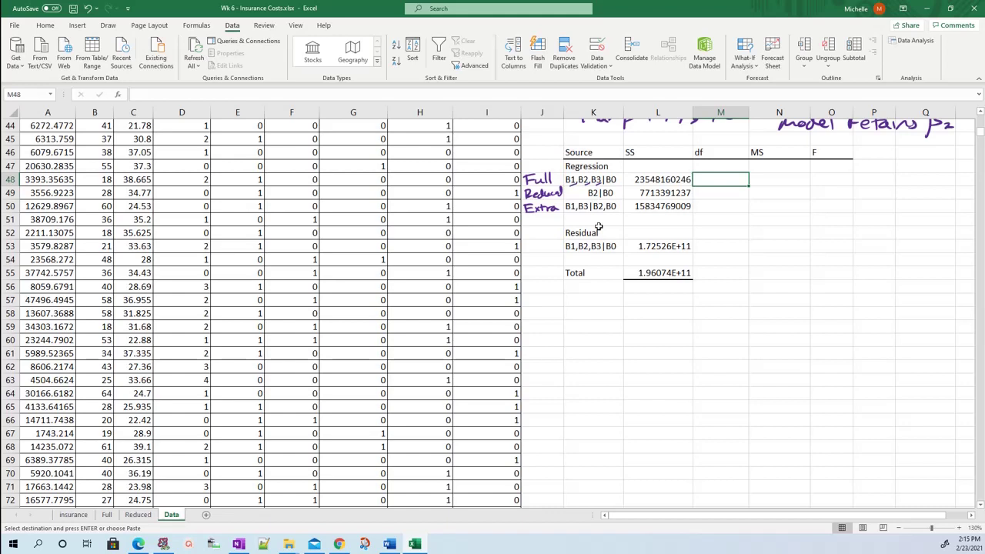
pyautogui.write('3')
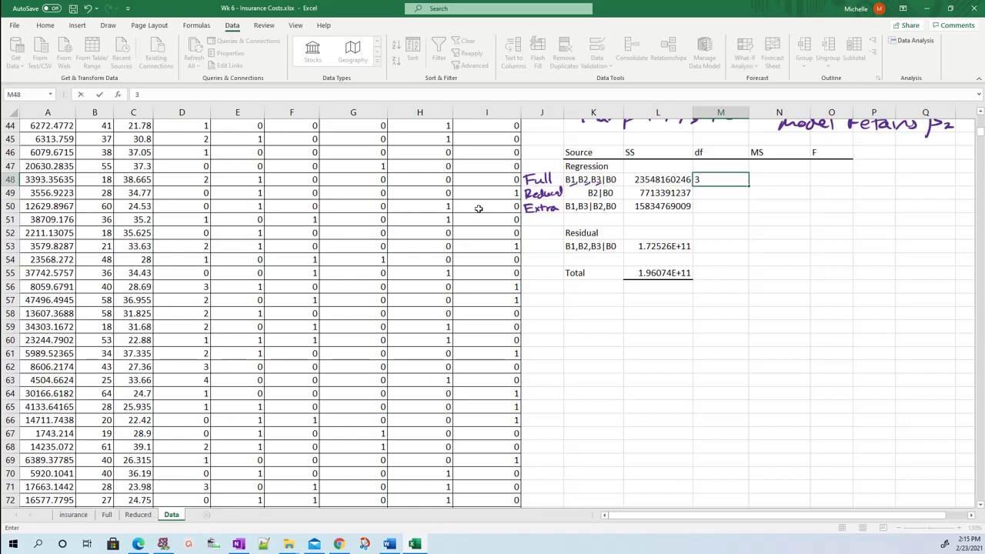
pyautogui.click(109, 515)
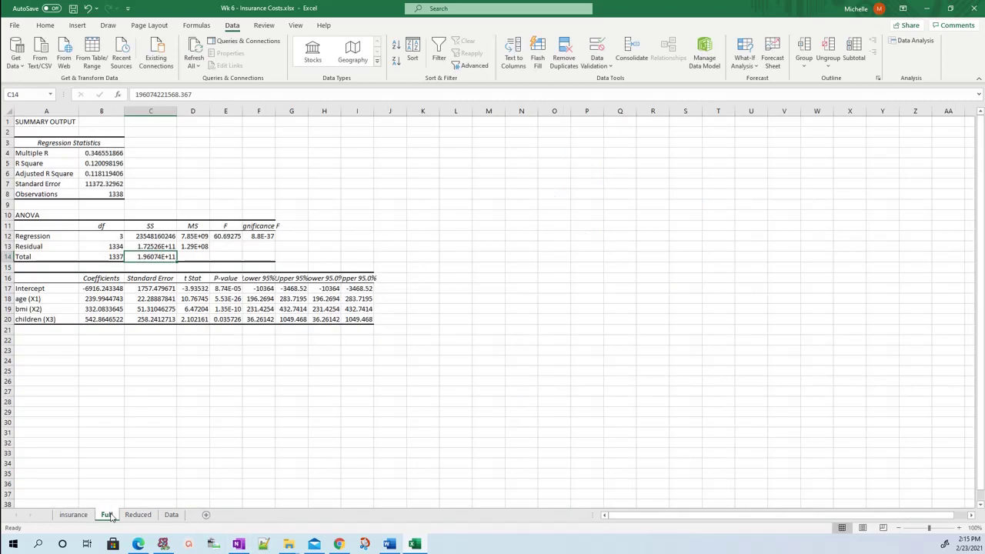
pyautogui.click(123, 236)
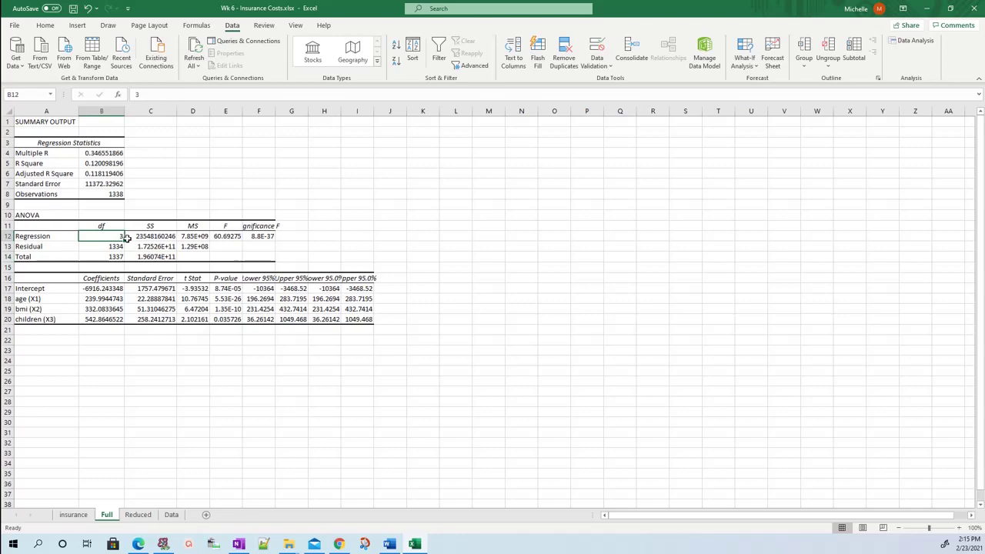
pyautogui.click(171, 515)
# Enter df 1 in M49 for the Reduced row and 2 in M50 for Extra.
pyautogui.click(715, 197)
pyautogui.click(587, 196)
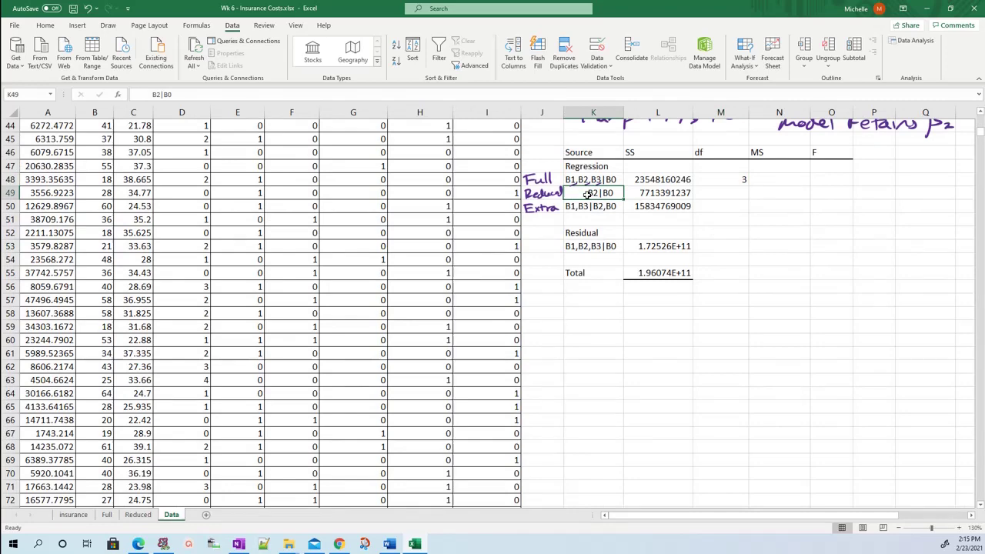
pyautogui.click(705, 188)
pyautogui.write('1')
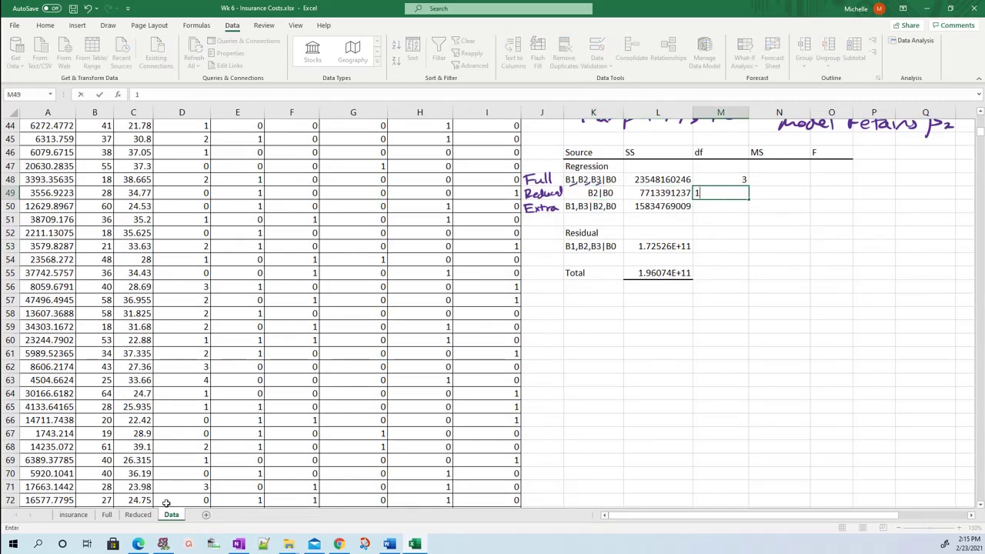
pyautogui.click(138, 514)
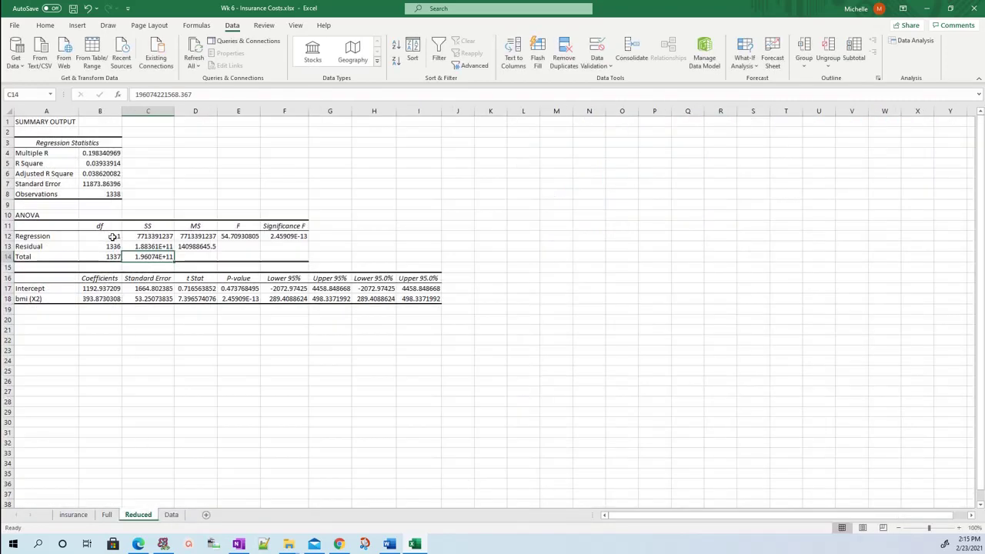
pyautogui.click(170, 515)
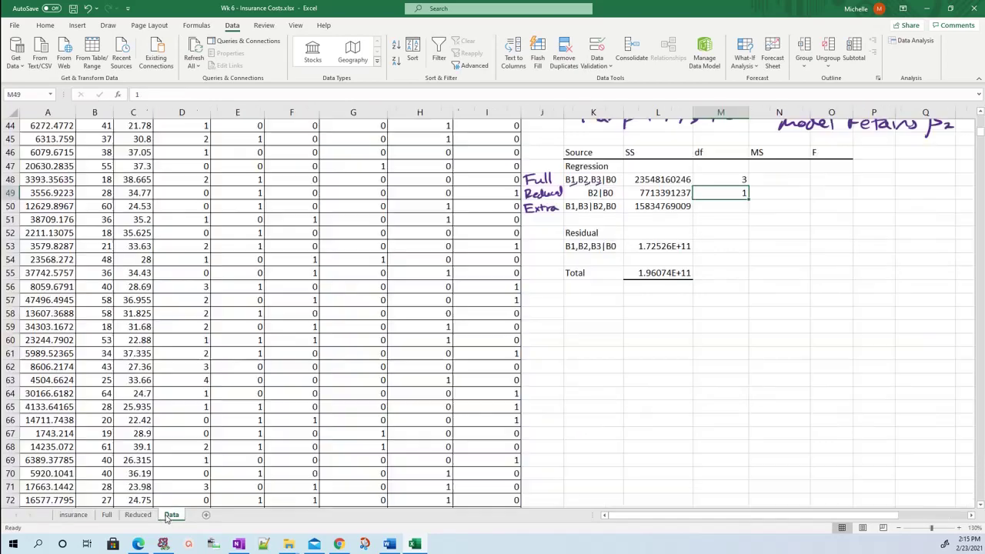
pyautogui.click(705, 205)
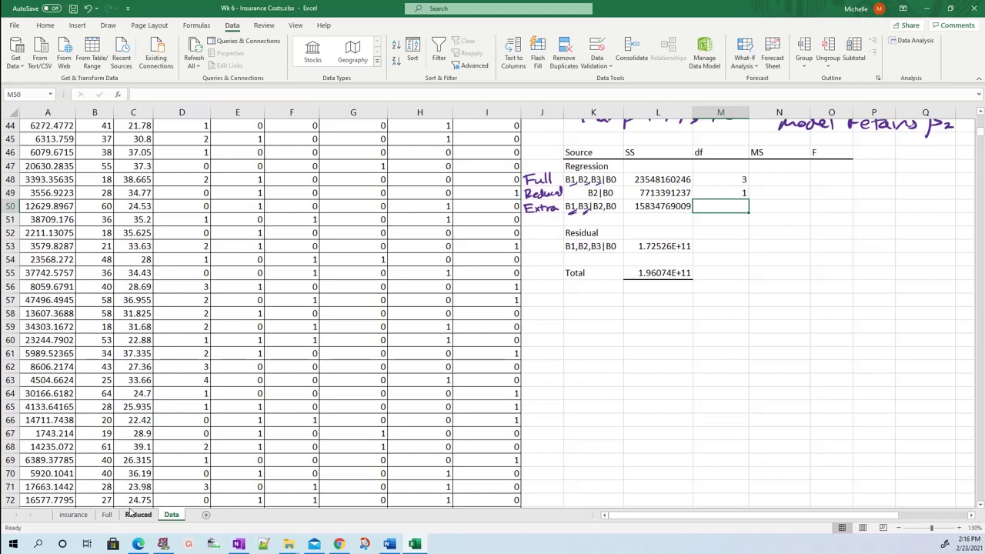
pyautogui.write('2')
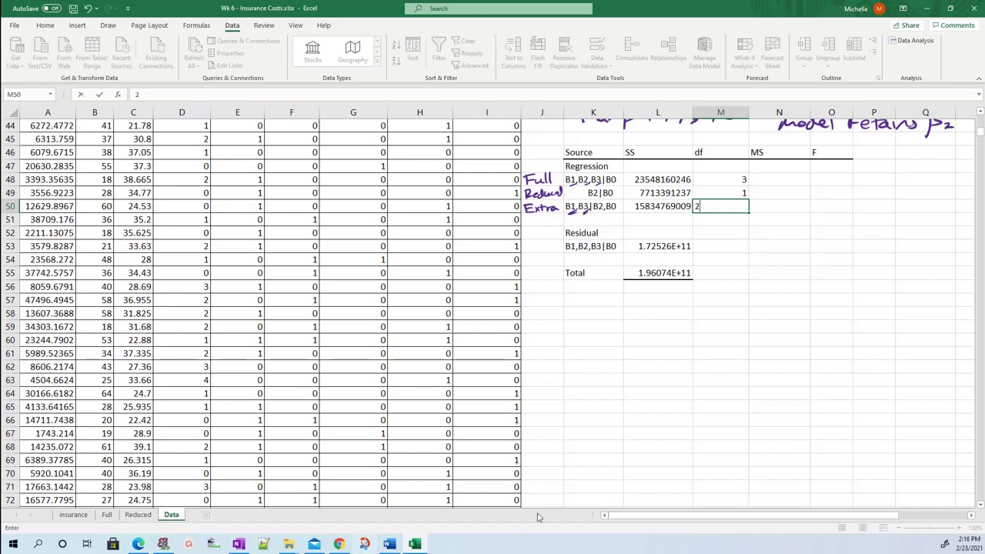
pyautogui.click(735, 286)
# Copy the residual df 1334 from the Full sheet into M53, then start the Total df in M55.
pyautogui.click(727, 246)
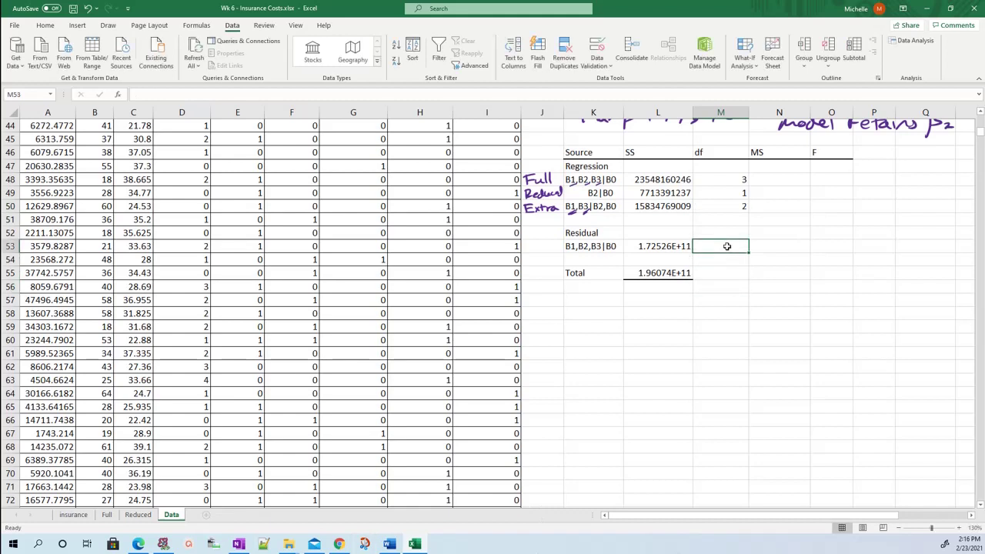
pyautogui.click(107, 514)
pyautogui.click(112, 248)
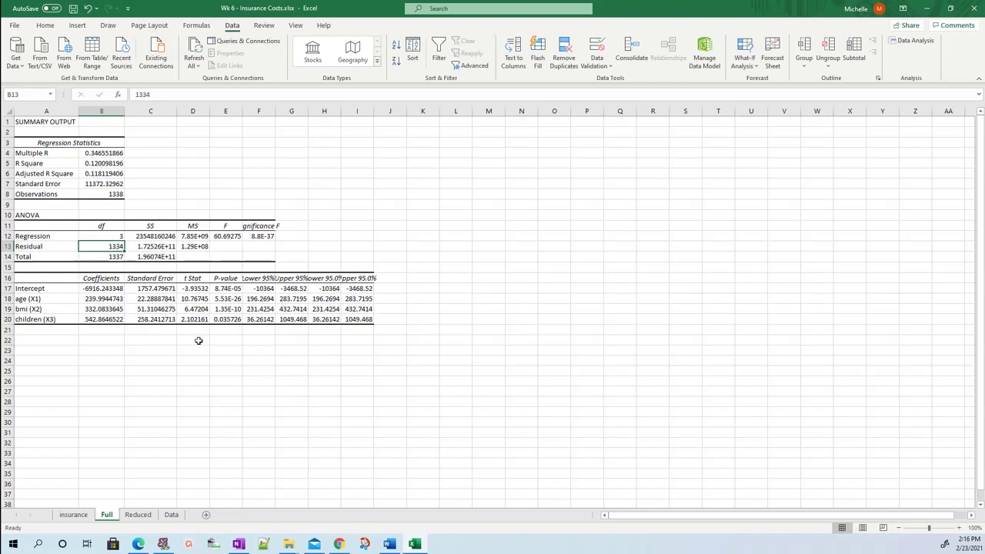
pyautogui.hotkey('ctrl', 'c')
pyautogui.click(171, 514)
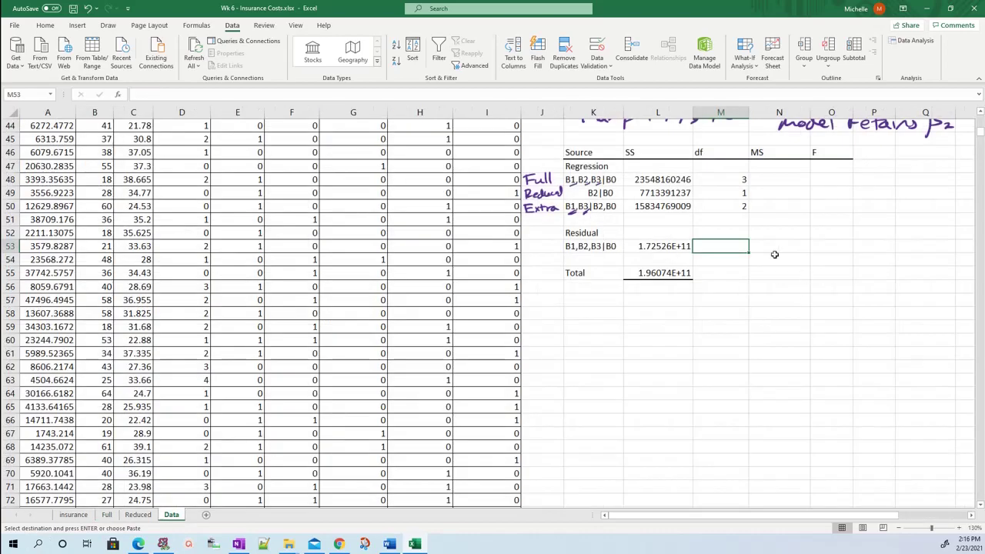
pyautogui.hotkey('ctrl', 'v')
pyautogui.click(715, 273)
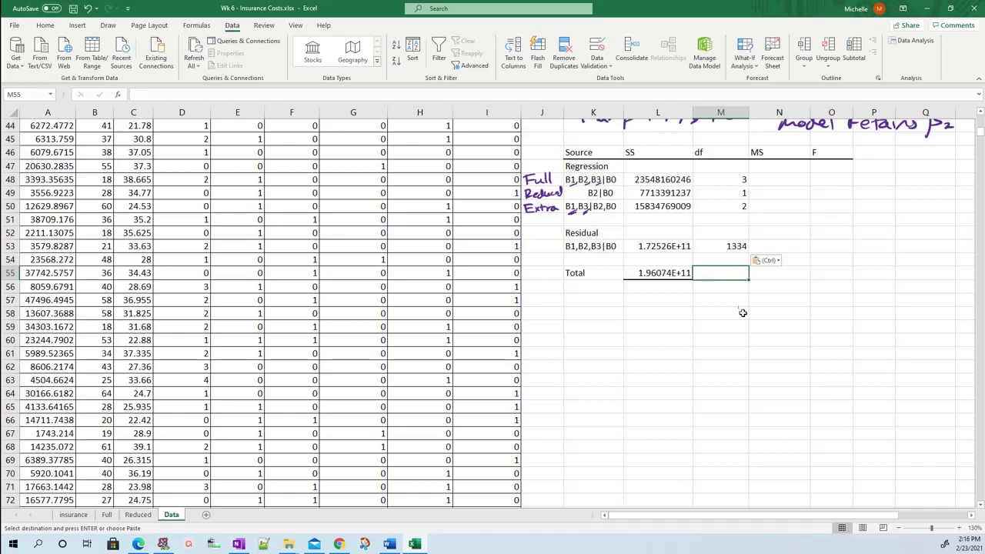
pyautogui.write('1337')
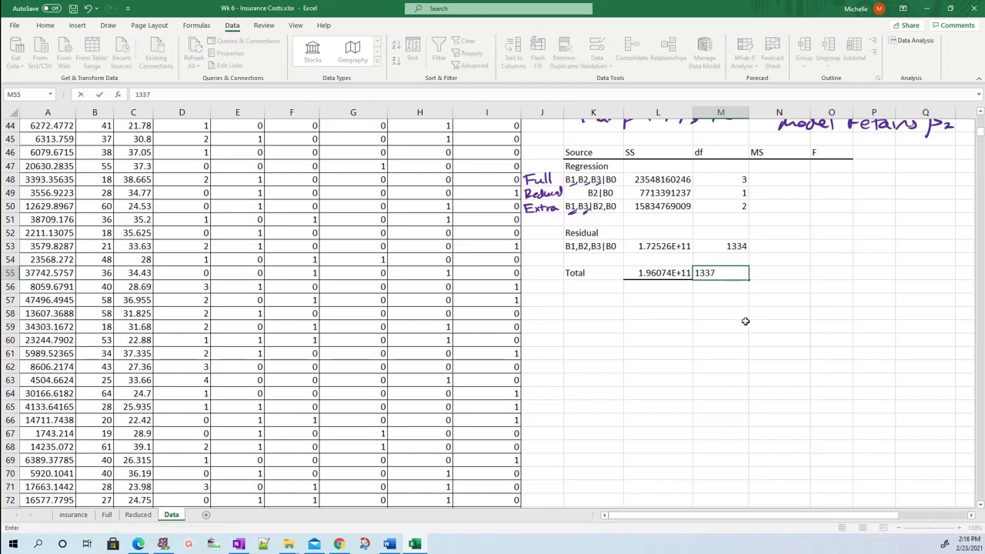
pyautogui.click(760, 312)
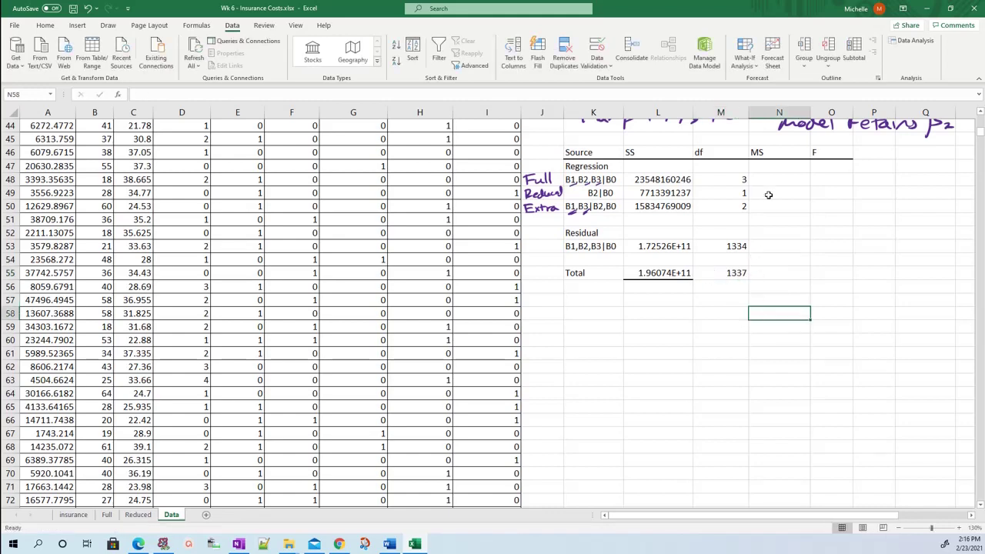
pyautogui.click(779, 166)
pyautogui.click(780, 179)
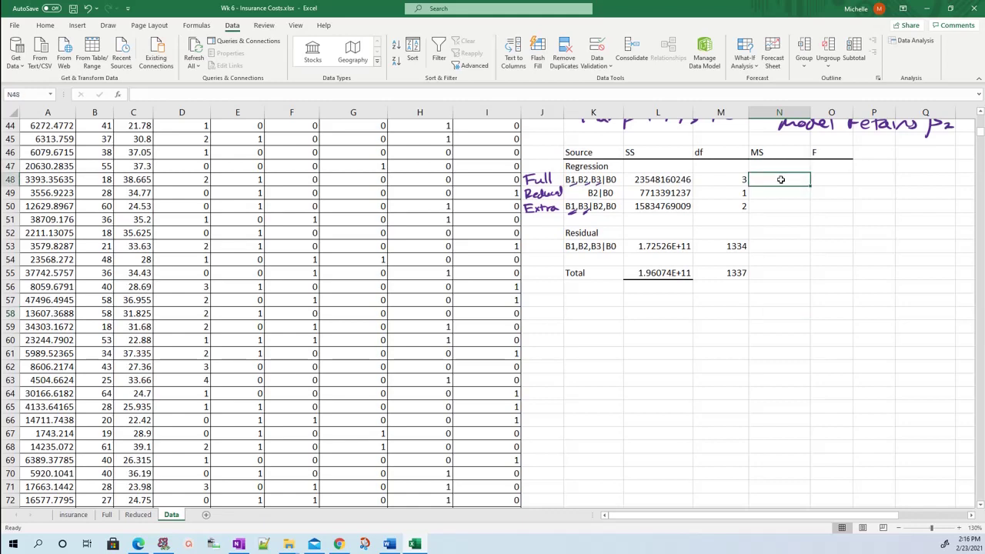
pyautogui.write('=')
pyautogui.click(681, 180)
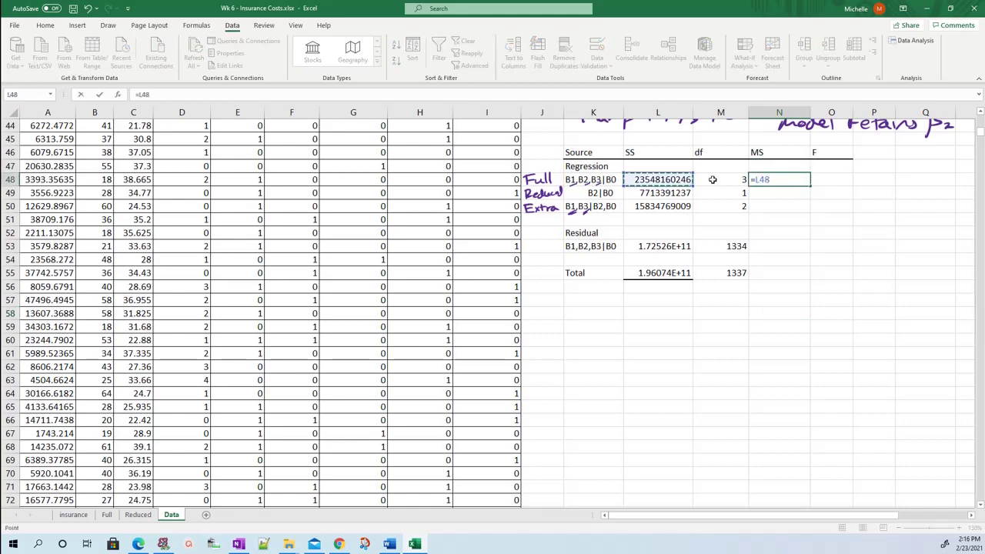
pyautogui.write('/')
pyautogui.click(712, 180)
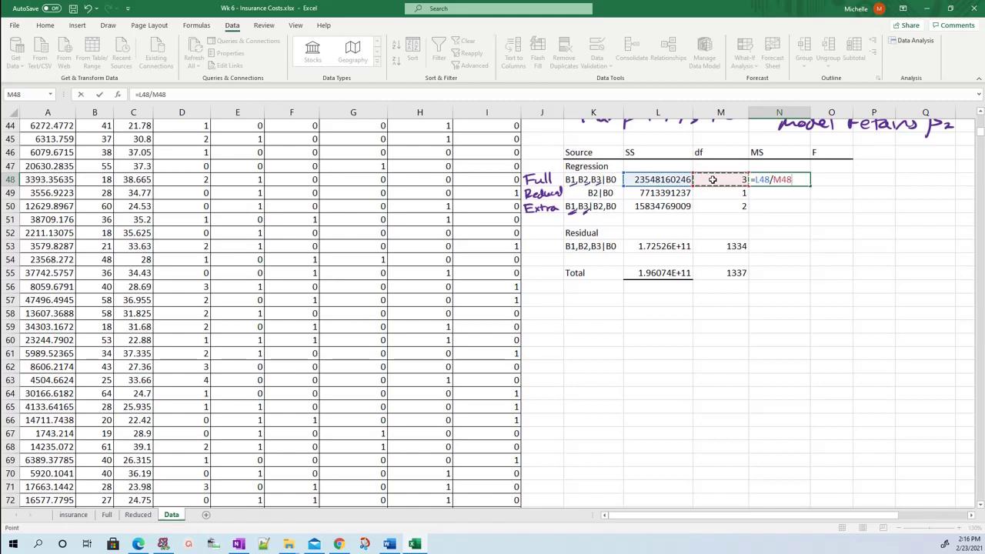
pyautogui.press('Return')
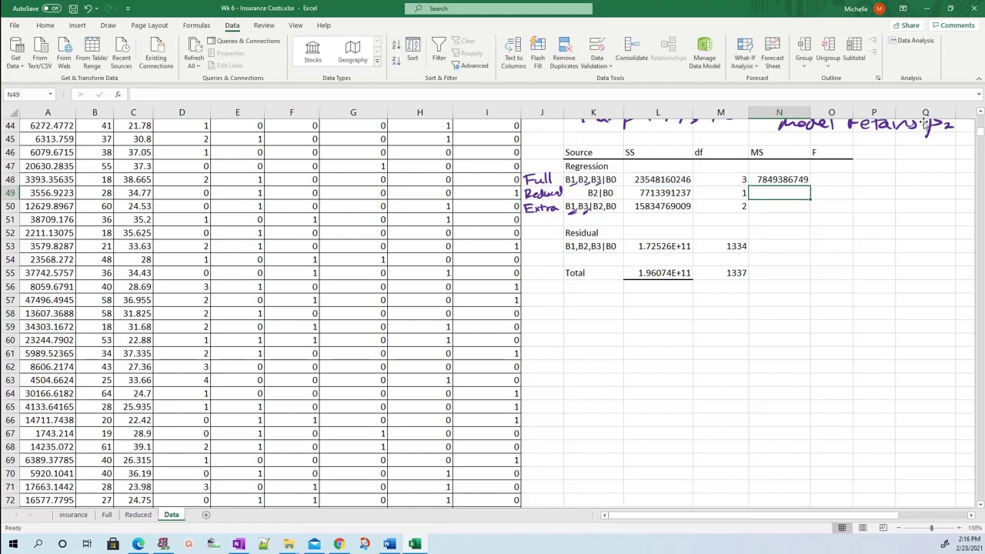
pyautogui.write('=')
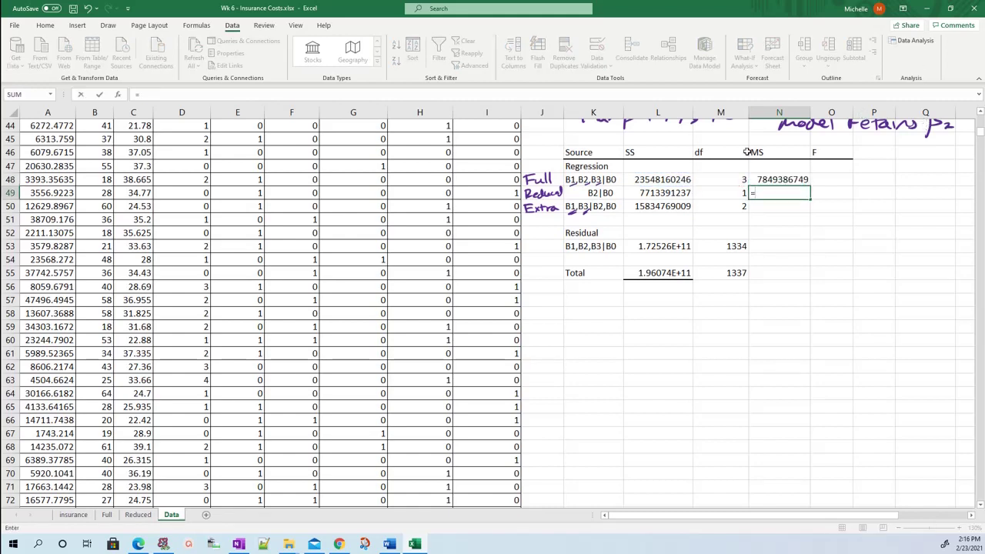
pyautogui.click(663, 193)
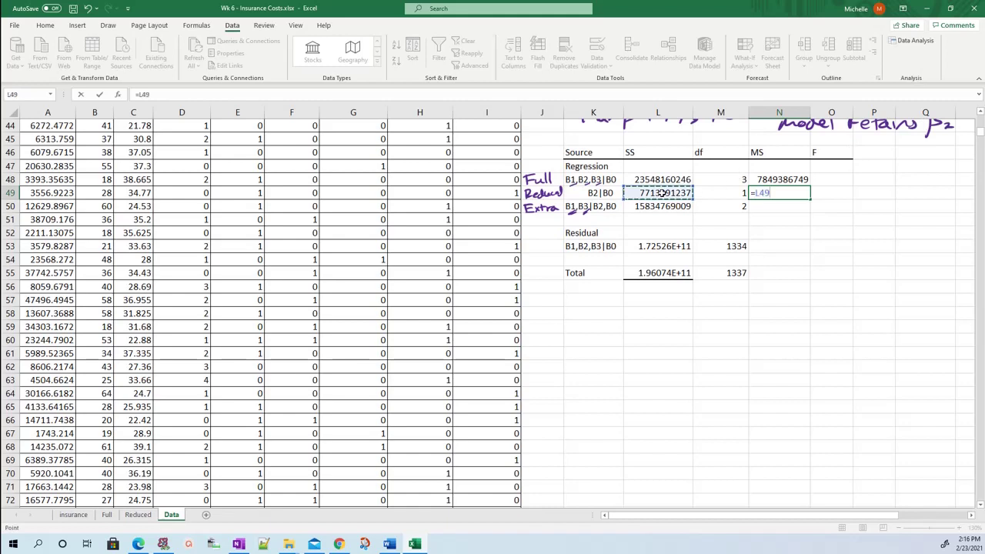
pyautogui.write('/')
pyautogui.click(742, 192)
pyautogui.press('Return')
pyautogui.write('=')
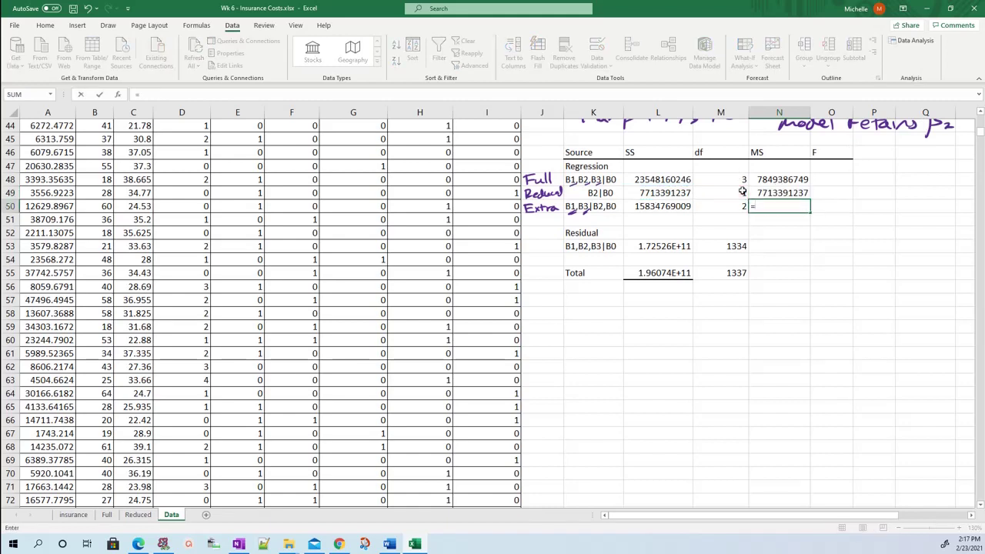
pyautogui.click(690, 205)
pyautogui.write('/')
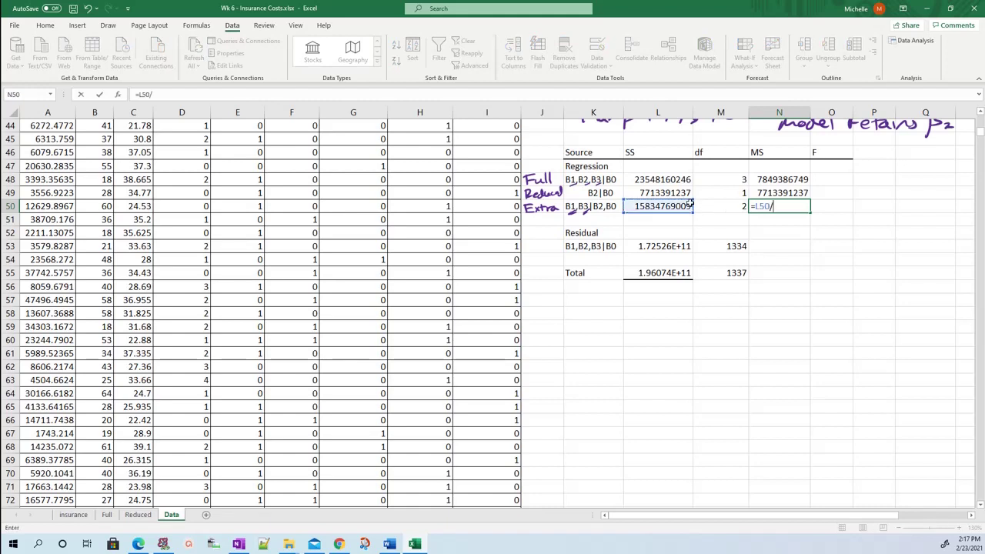
pyautogui.click(709, 203)
pyautogui.press('Return')
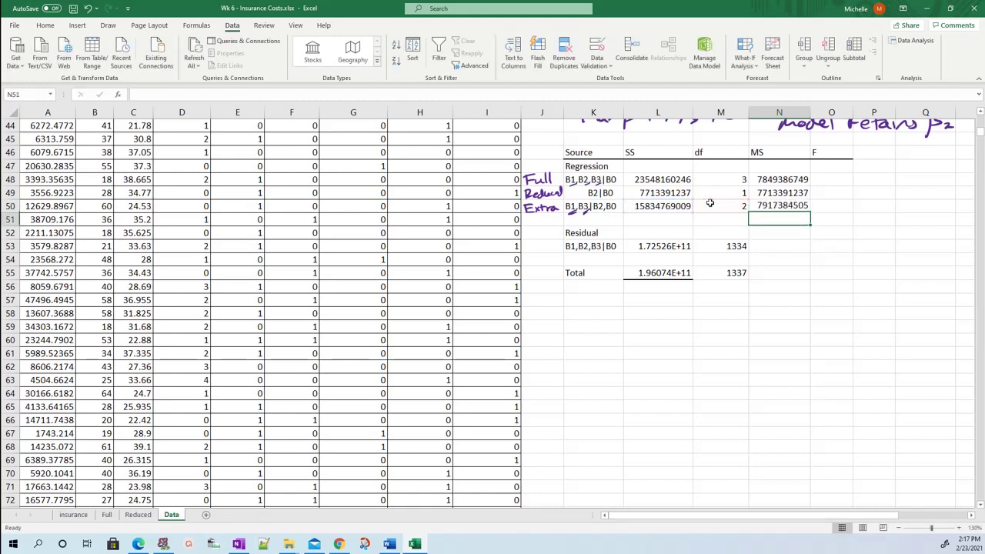
# Enter =L53/M53 in N53 for a residual MS of 129329881.1.
pyautogui.click(775, 248)
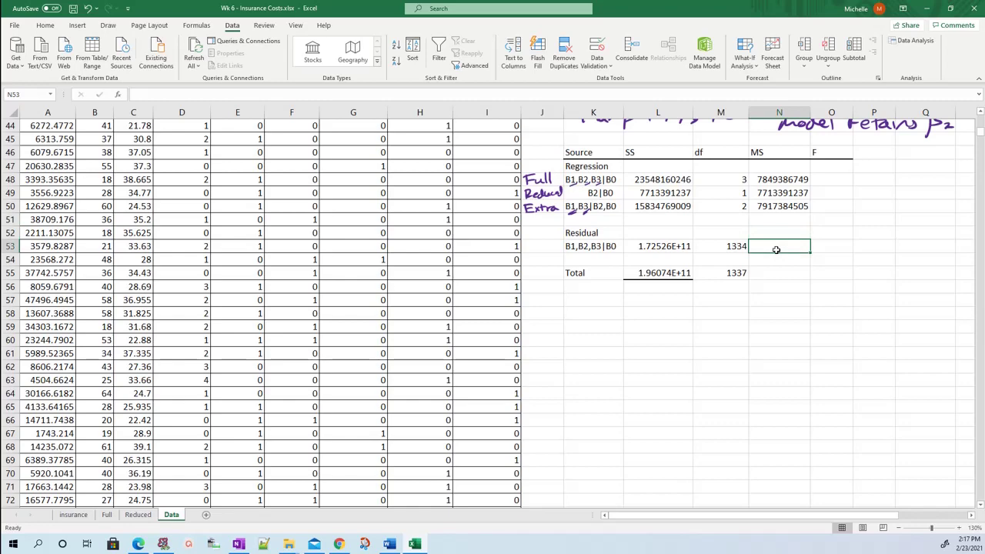
pyautogui.write('=')
pyautogui.press('Left')
pyautogui.press('Left')
pyautogui.write('/')
pyautogui.press('Left')
pyautogui.press('Return')
pyautogui.click(831, 248)
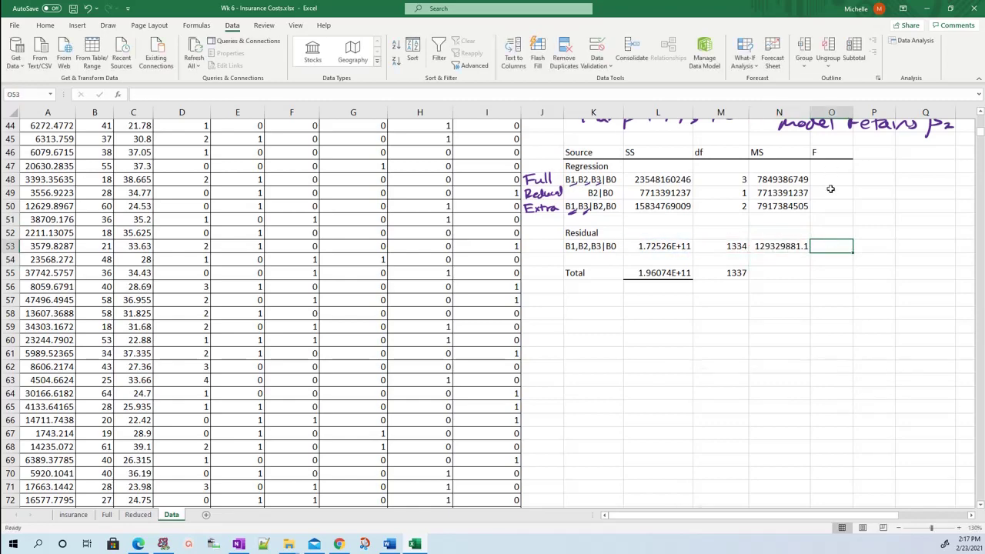
pyautogui.click(831, 190)
# Handwrite the numerator MSreg(B1,B3|B2) beside the table with the Draw pen.
pyautogui.click(831, 179)
pyautogui.scroll(2, 819, 345)
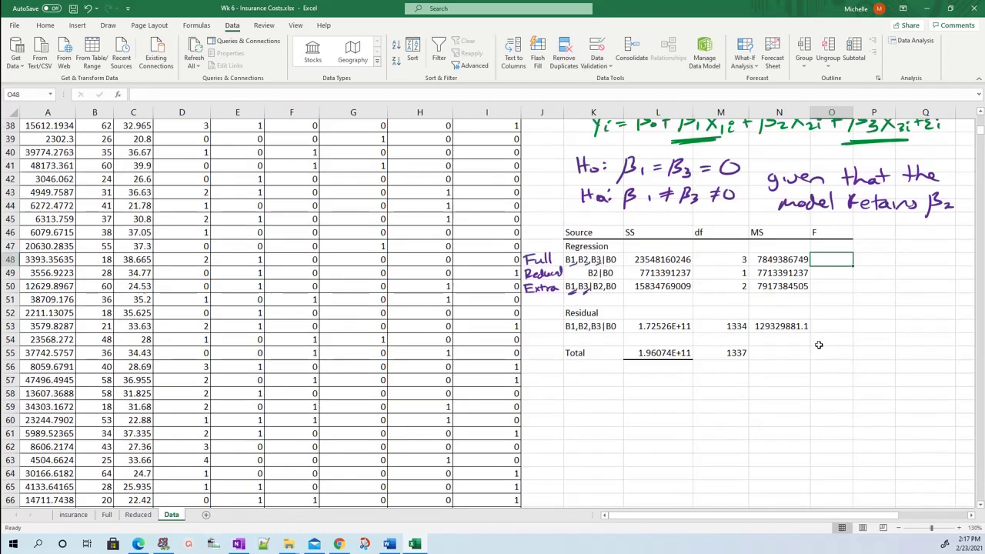
pyautogui.scroll(2, 708, 199)
pyautogui.scroll(1, 654, 169)
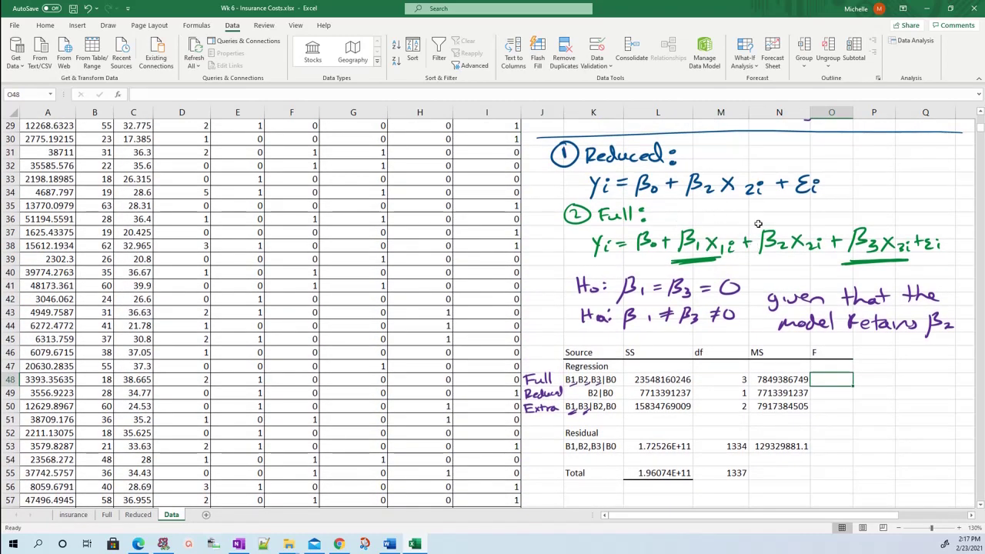
pyautogui.moveTo(872, 372)
pyautogui.mouseDown()
pyautogui.moveTo(879, 358)
pyautogui.moveTo(882, 373)
pyautogui.moveTo(916, 374)
pyautogui.mouseUp()
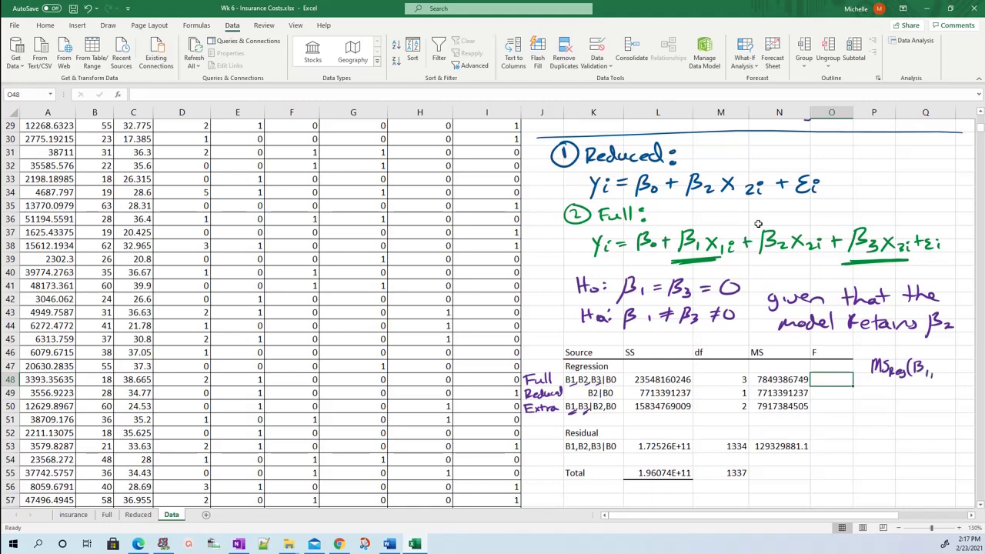
pyautogui.moveTo(935, 362); pyautogui.dragTo(947, 380)
pyautogui.moveTo(951, 360)
pyautogui.mouseDown()
pyautogui.moveTo(950, 380)
pyautogui.moveTo(971, 372)
pyautogui.moveTo(967, 381)
pyautogui.mouseUp()
pyautogui.moveTo(971, 359)
pyautogui.mouseDown()
pyautogui.moveTo(973, 378)
pyautogui.moveTo(935, 377)
pyautogui.mouseUp()
pyautogui.moveTo(934, 362); pyautogui.dragTo(946, 381)
# Draw a fraction line under it, write MSE as the denominator, and add '~'.
pyautogui.moveTo(870, 387); pyautogui.dragTo(965, 384)
pyautogui.moveTo(886, 410); pyautogui.dragTo(908, 406)
pyautogui.moveTo(922, 392)
pyautogui.mouseDown()
pyautogui.moveTo(922, 407)
pyautogui.moveTo(932, 391)
pyautogui.mouseUp()
pyautogui.moveTo(921, 400); pyautogui.dragTo(935, 405)
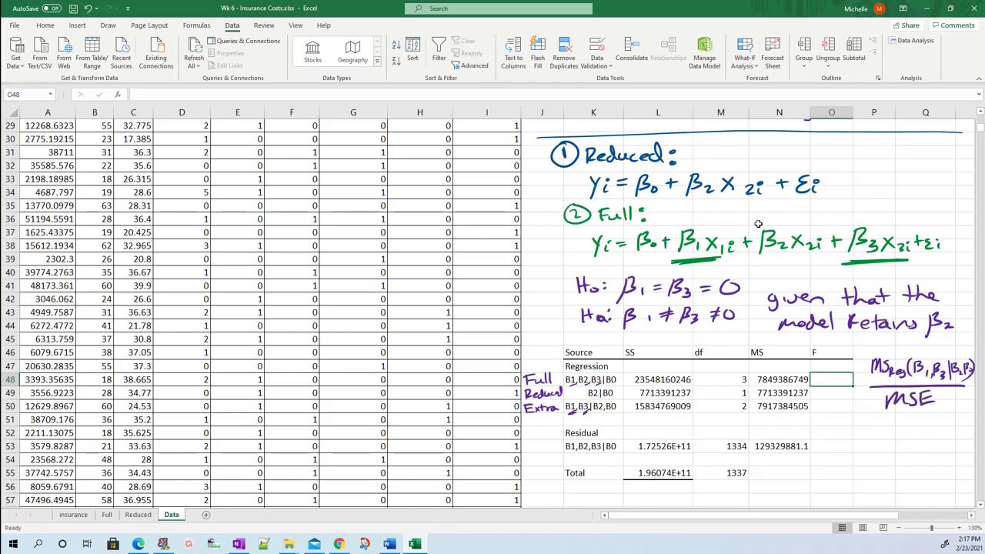
pyautogui.moveTo(883, 427); pyautogui.dragTo(911, 419)
# Circle the df values 2 and 1334 and write them as F's degrees of freedom, F2,1334.
pyautogui.moveTo(742, 399)
pyautogui.mouseDown()
pyautogui.moveTo(741, 416)
pyautogui.moveTo(750, 399)
pyautogui.mouseUp()
pyautogui.moveTo(909, 433); pyautogui.dragTo(915, 438)
pyautogui.moveTo(920, 435); pyautogui.dragTo(918, 443)
pyautogui.moveTo(740, 436)
pyautogui.mouseDown()
pyautogui.moveTo(721, 449)
pyautogui.moveTo(731, 437)
pyautogui.mouseUp()
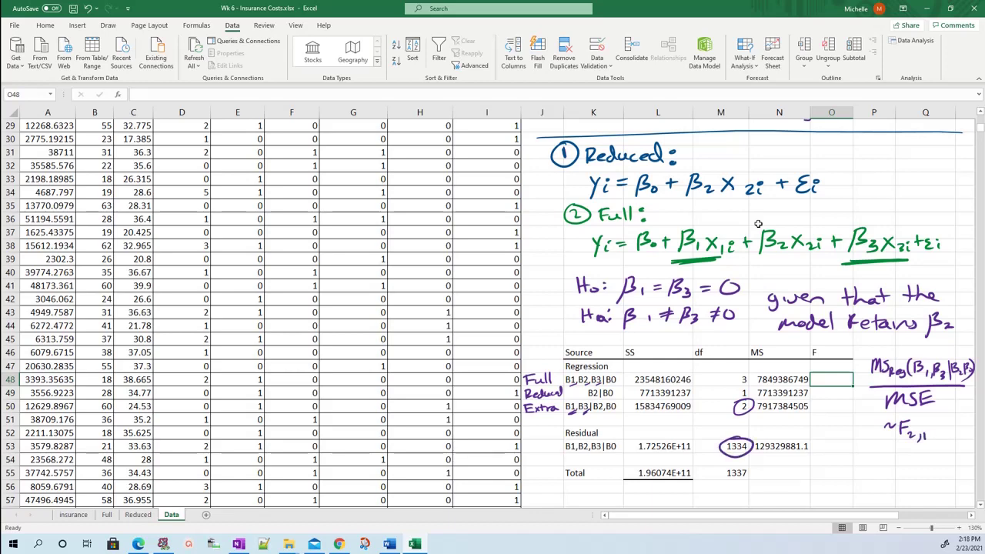
pyautogui.moveTo(929, 432); pyautogui.dragTo(942, 440)
# Enter =N50/N53 in O48 to compute the F statistic 61.2185.
pyautogui.write('=')
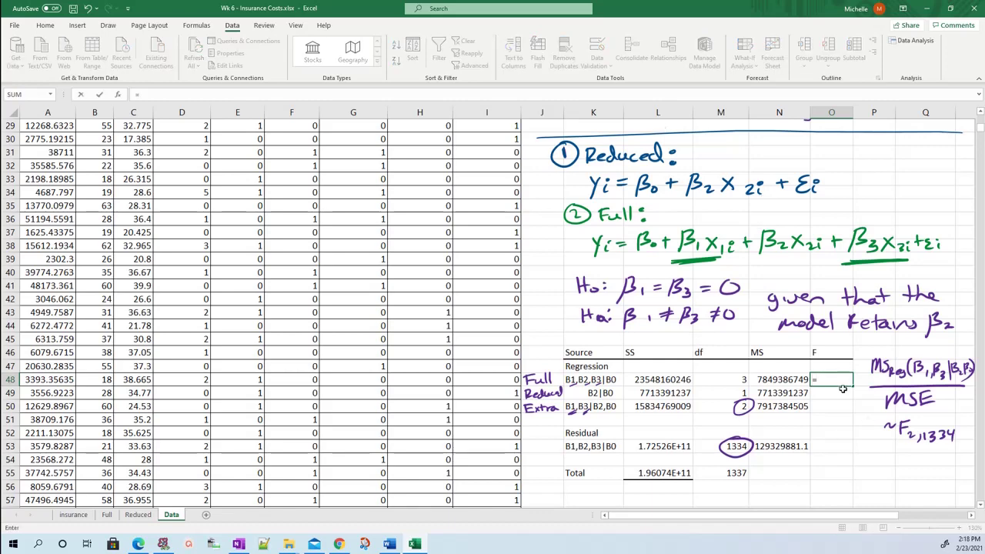
pyautogui.click(793, 407)
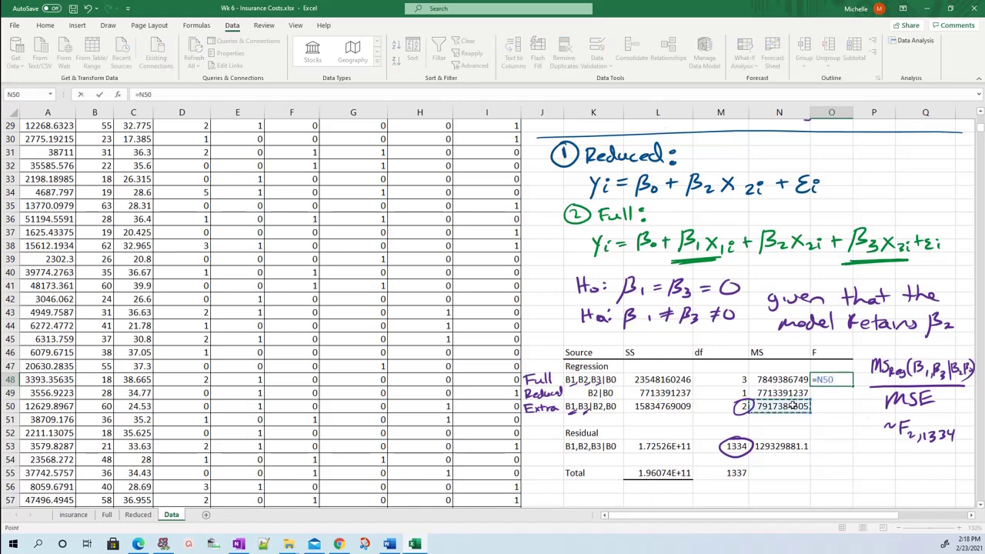
pyautogui.write('/')
pyautogui.click(800, 445)
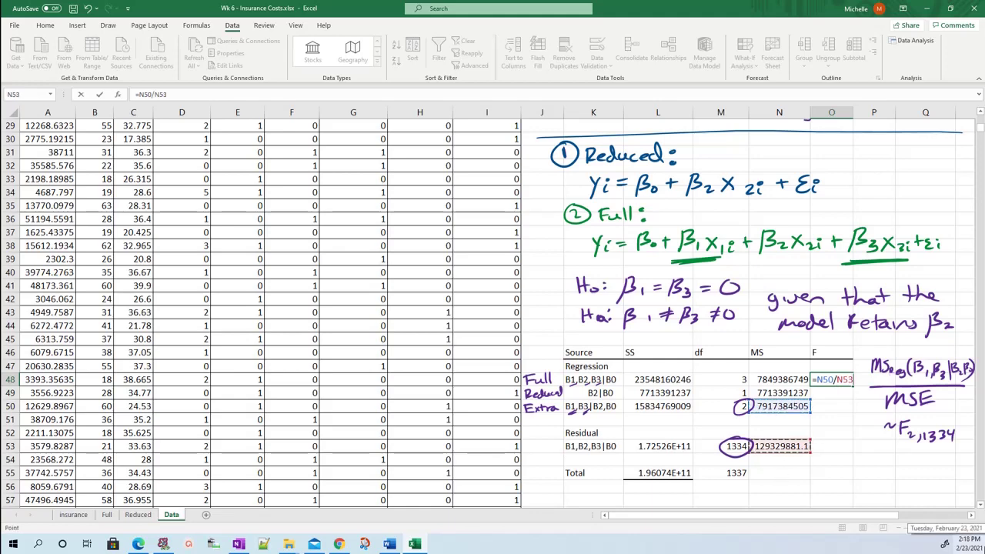
pyautogui.press('Return')
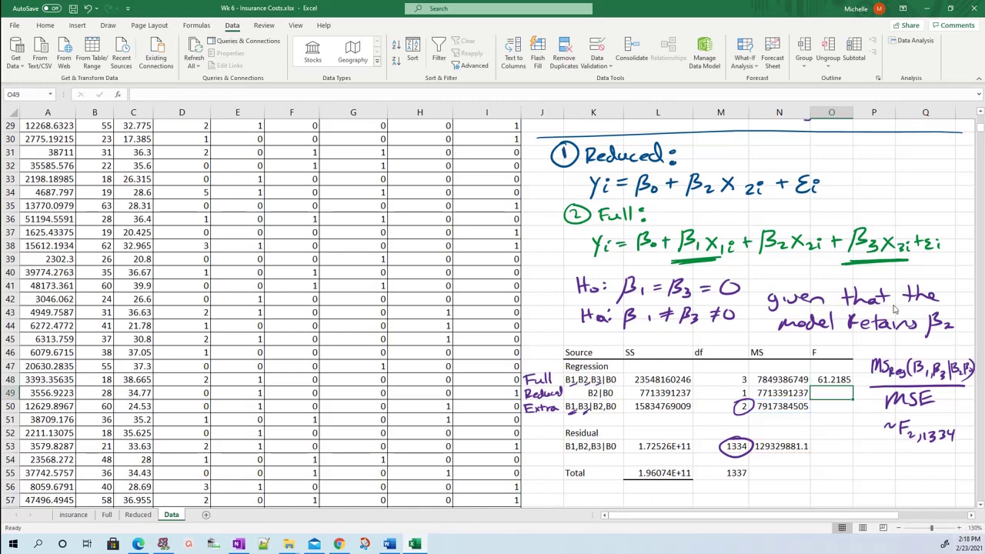
# Label P54 'p-value =' and enter =F.DIST.RT(O48,2,1334) in Q54, giving 0.
pyautogui.click(856, 449)
pyautogui.click(862, 461)
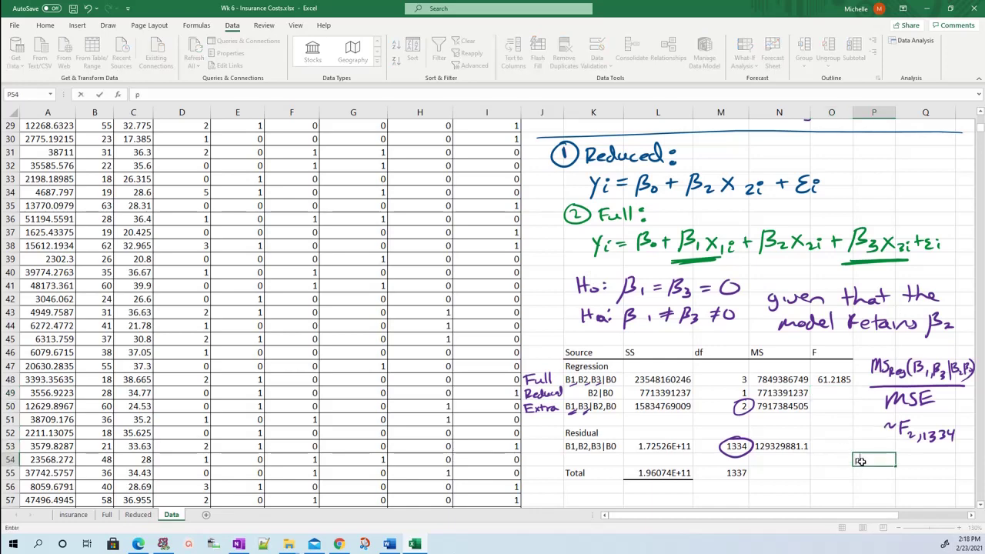
pyautogui.write('p-value =')
pyautogui.press('Tab')
pyautogui.write('=f.di')
pyautogui.press('Down')
pyautogui.press('Tab')
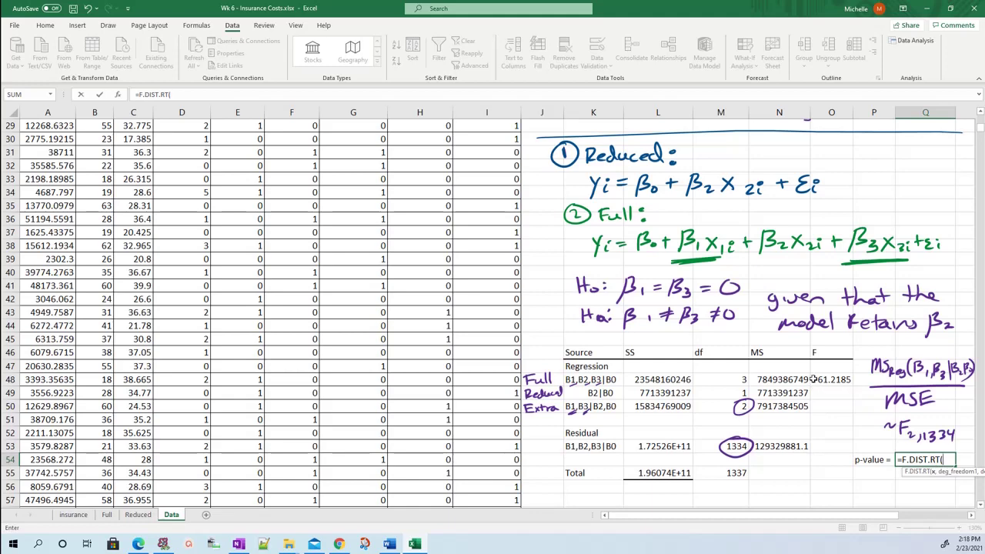
pyautogui.click(848, 380)
pyautogui.write(',')
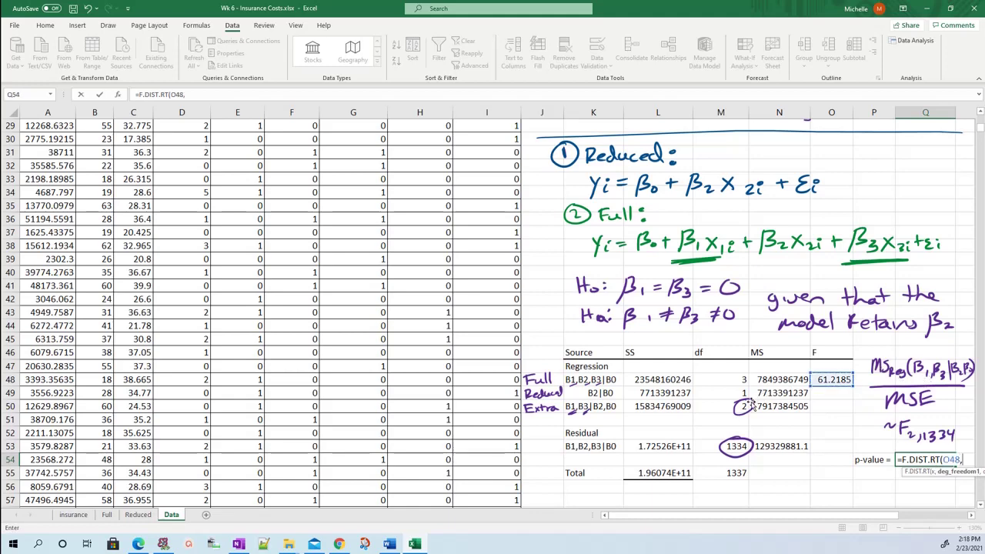
pyautogui.write('2,')
pyautogui.write(',')
pyautogui.write('1334')
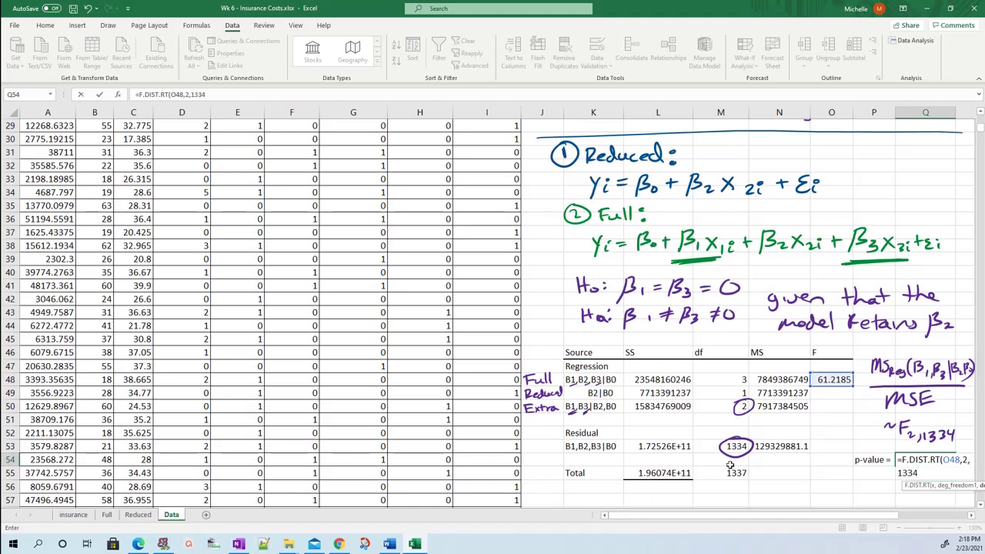
pyautogui.press('Return')
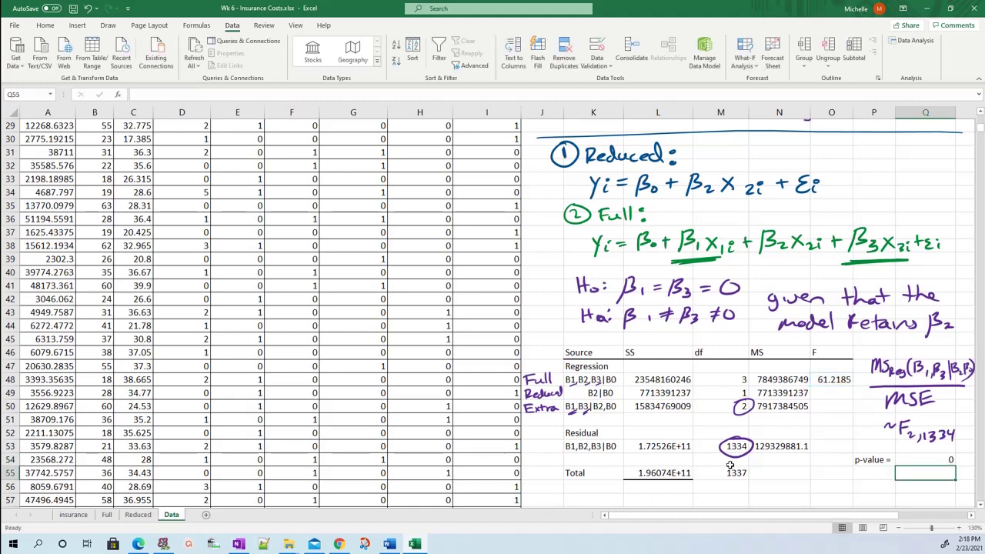
# Strike through the handwritten H0 line and ink arrows beside the full and reduced model equations.
pyautogui.click(929, 459)
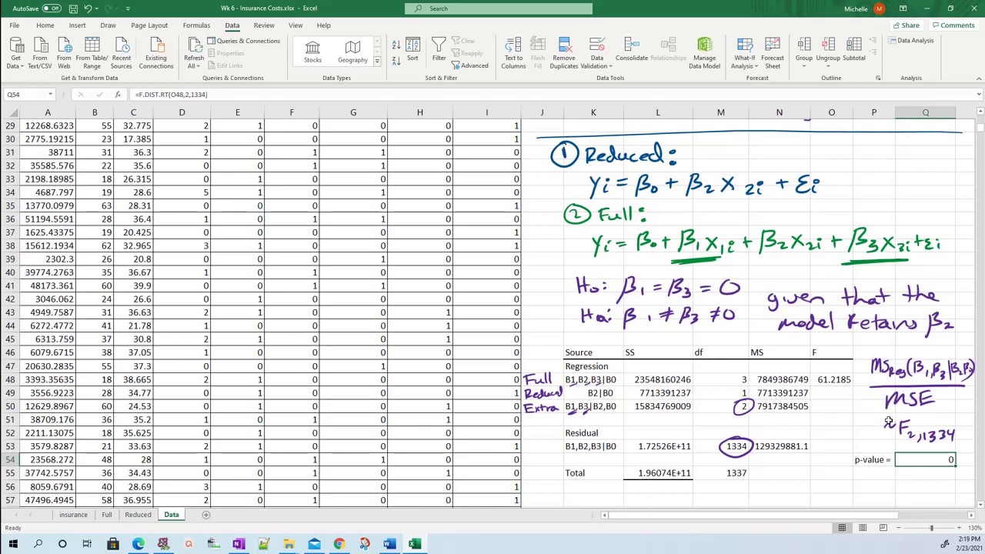
pyautogui.moveTo(571, 275)
pyautogui.mouseDown()
pyautogui.moveTo(737, 286)
pyautogui.moveTo(550, 307)
pyautogui.moveTo(711, 337)
pyautogui.mouseUp()
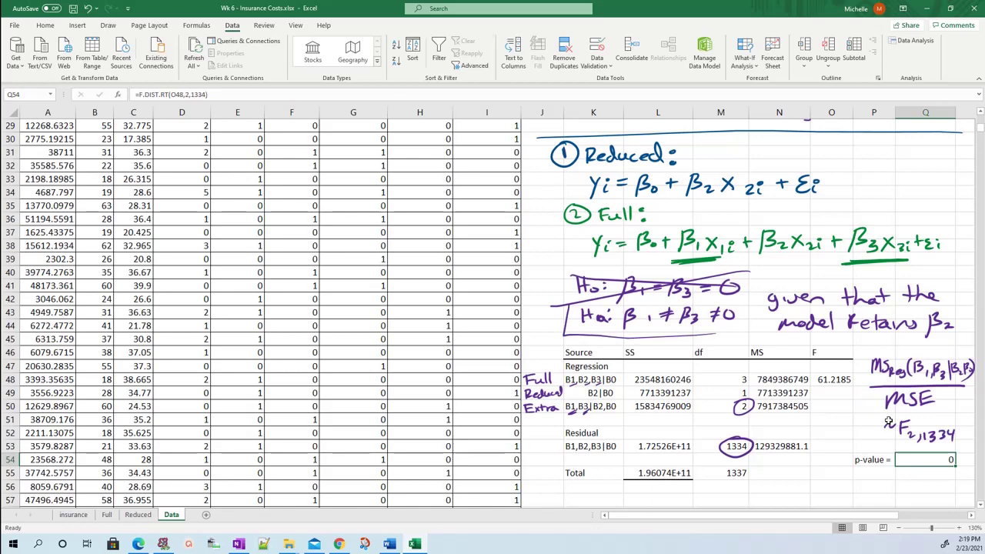
pyautogui.moveTo(558, 243)
pyautogui.mouseDown()
pyautogui.moveTo(576, 243)
pyautogui.moveTo(568, 250)
pyautogui.mouseUp()
pyautogui.moveTo(539, 183); pyautogui.dragTo(562, 183)
pyautogui.moveTo(551, 172)
pyautogui.mouseDown()
pyautogui.moveTo(565, 180)
pyautogui.moveTo(553, 192)
pyautogui.mouseUp()
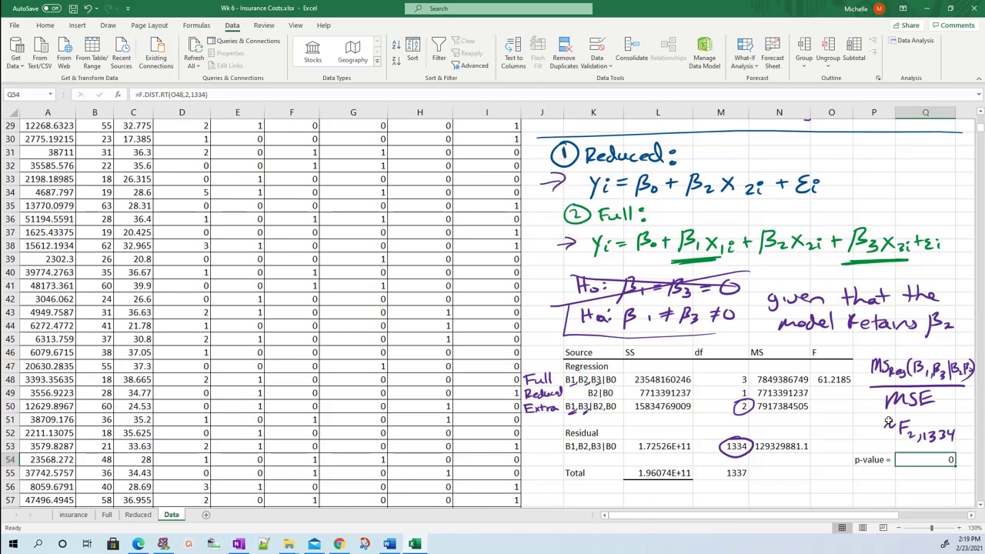